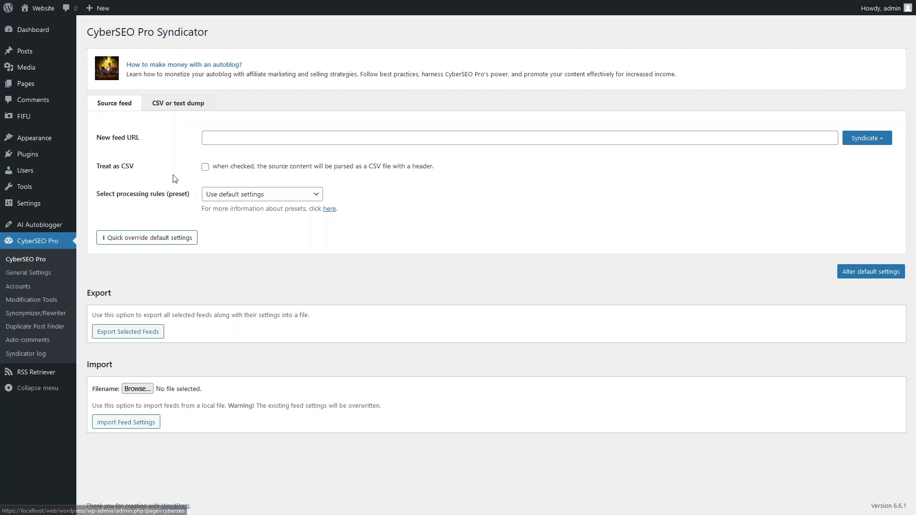
Step: Paste the YouTube video URL into the New feed URL field
click(207, 140)
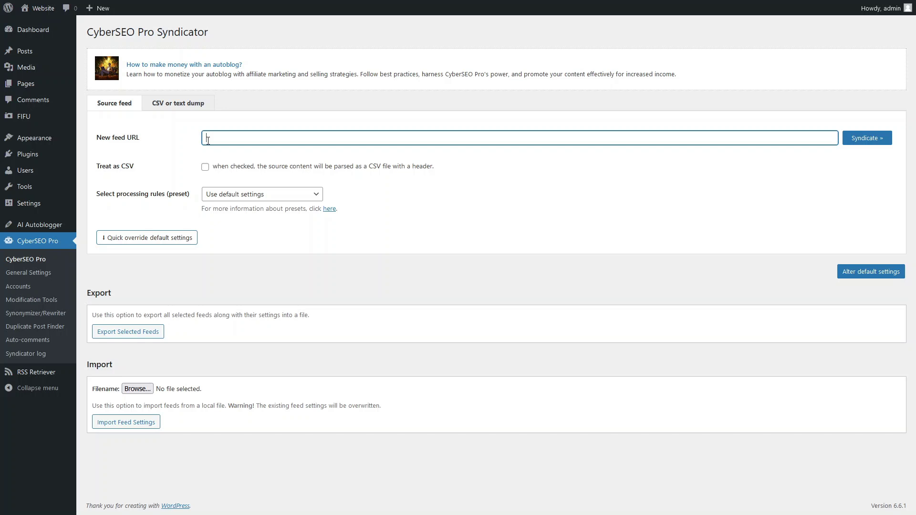
text(https://www.youtube.com/watch?v=3vCCfNQMEi4)
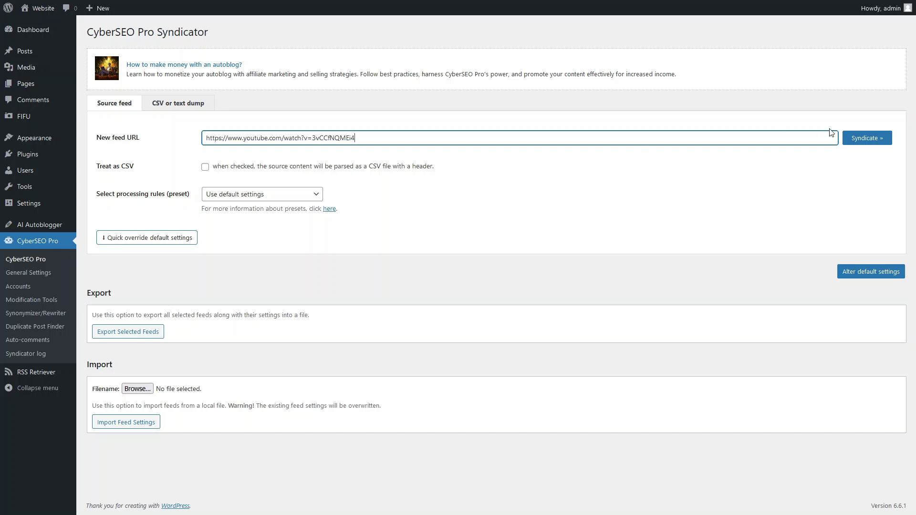
Step: Syndicate the URL and set Post content to %youtube_transcript[%link%]% followed by %link%
click(860, 139)
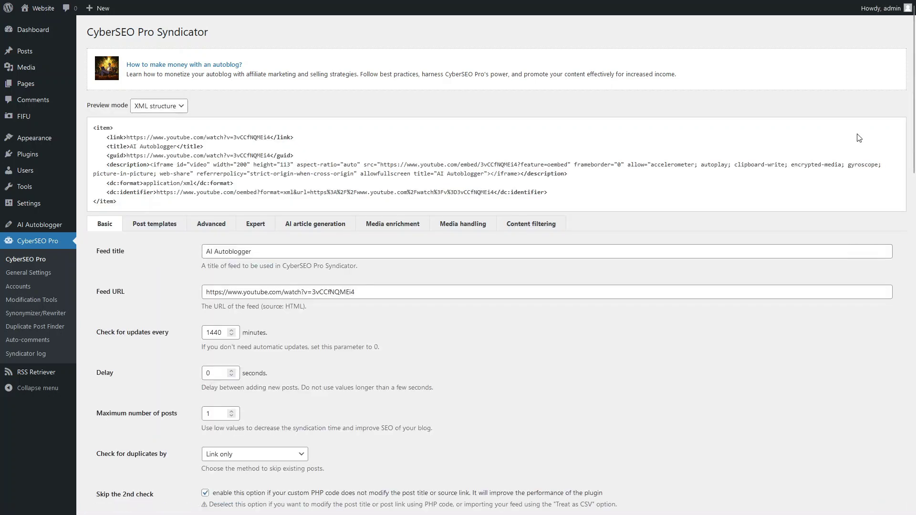
click(136, 226)
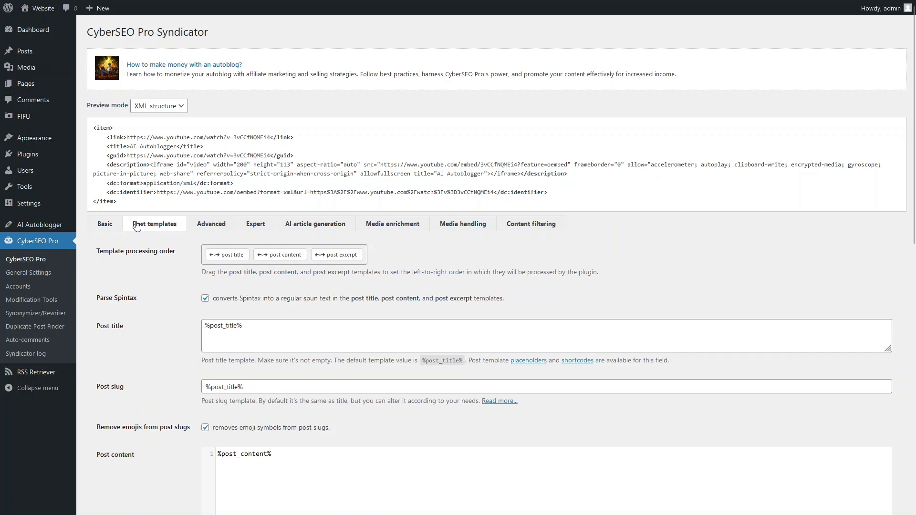
drag(914, 240, 914, 364)
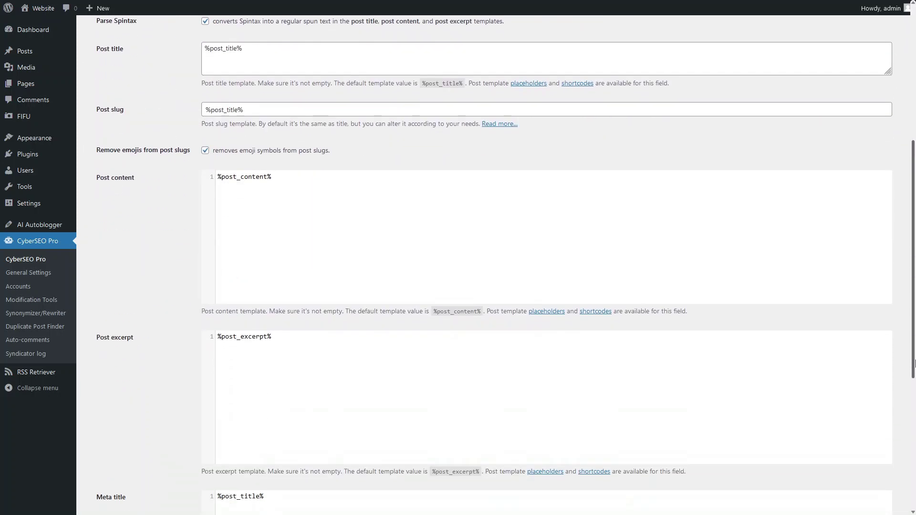
drag(341, 207, 177, 179)
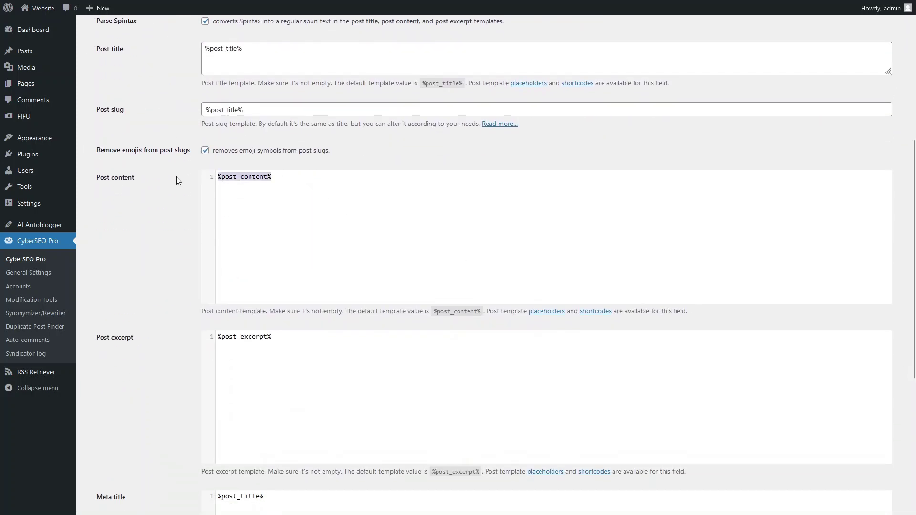
text(%youtube_transcript[%link%]%  %link%)
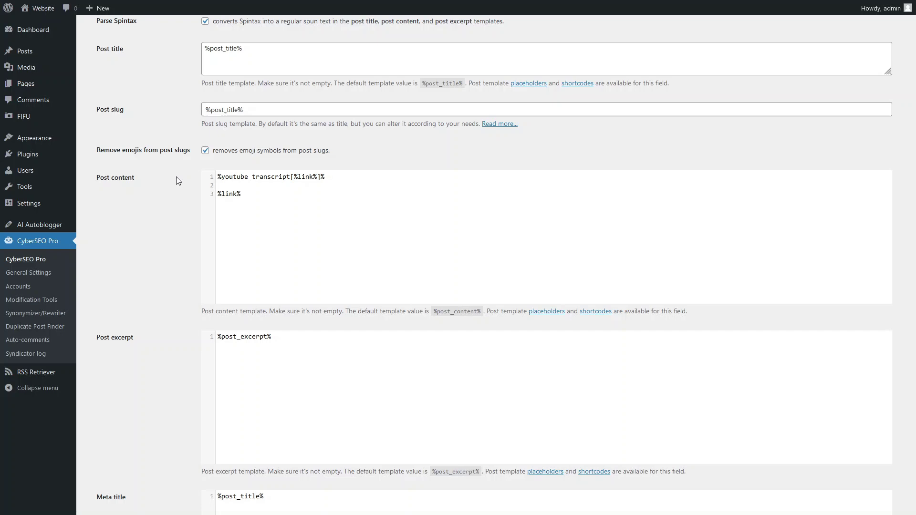
scroll(259, 399, down, 1)
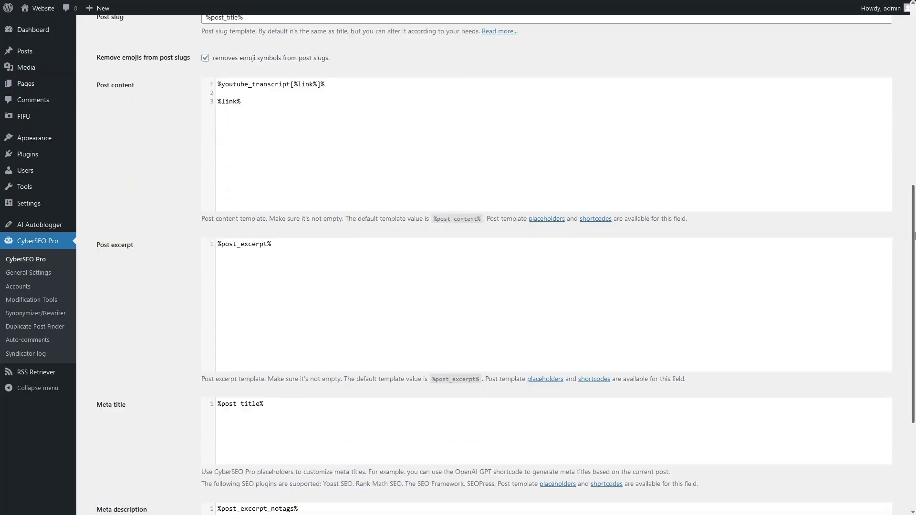
scroll(258, 398, down, 2)
scroll(259, 399, down, 1)
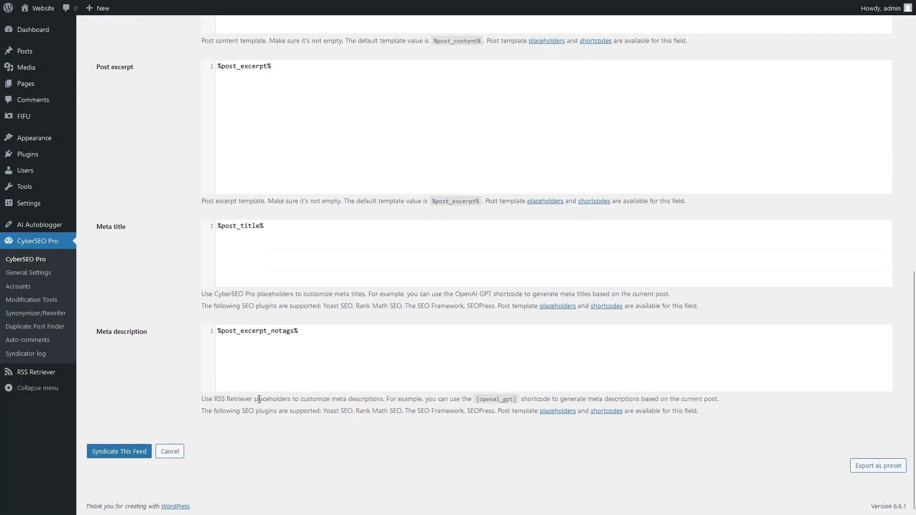
Step: Syndicate the feed, then pull the AI Autoblogger feed now to add one post
click(135, 451)
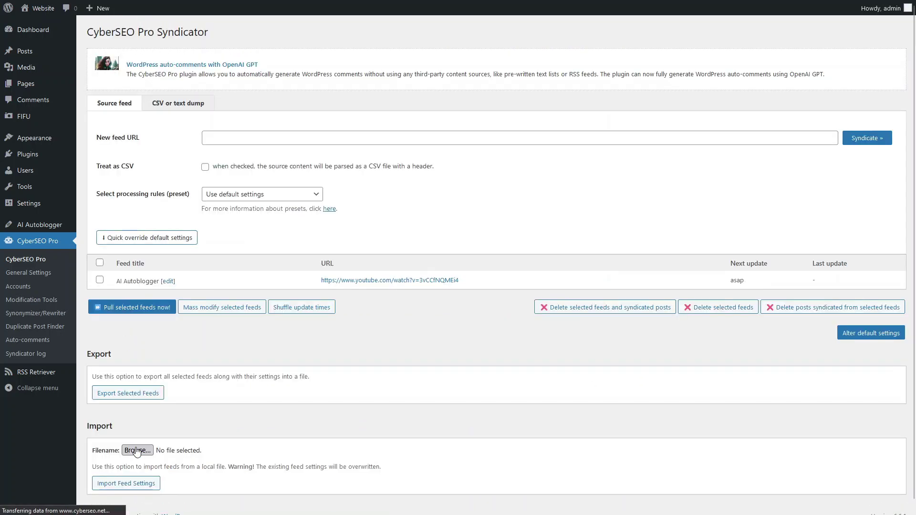
click(100, 279)
click(119, 307)
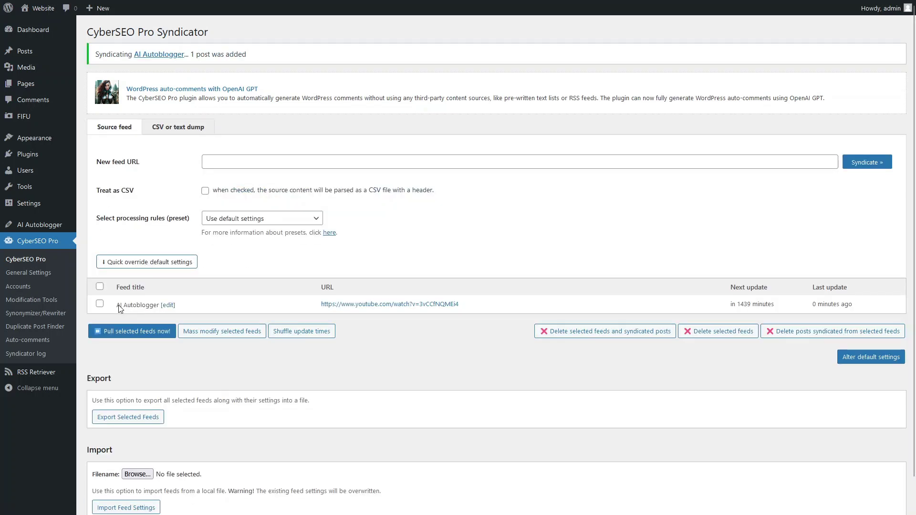
mouse_move(43, 8)
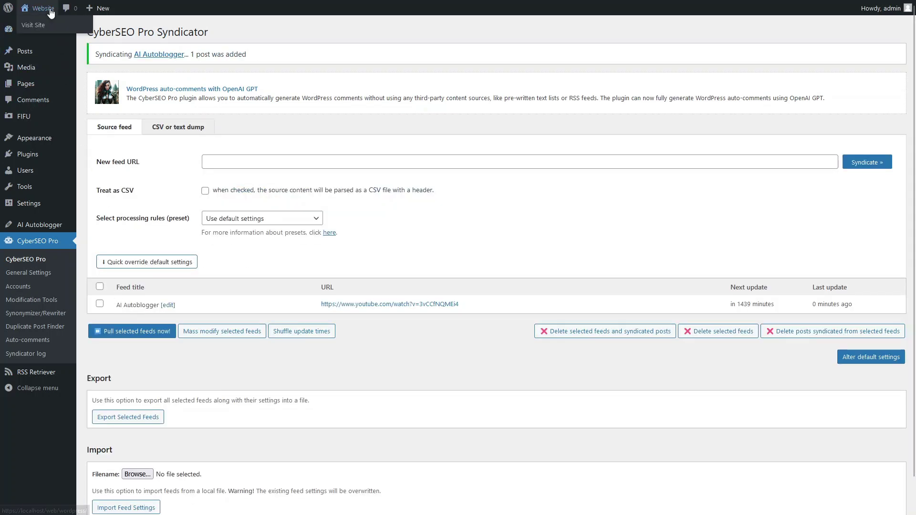
Step: Visit the live site and open the AI Autoblogger post with its raw transcript
click(44, 8)
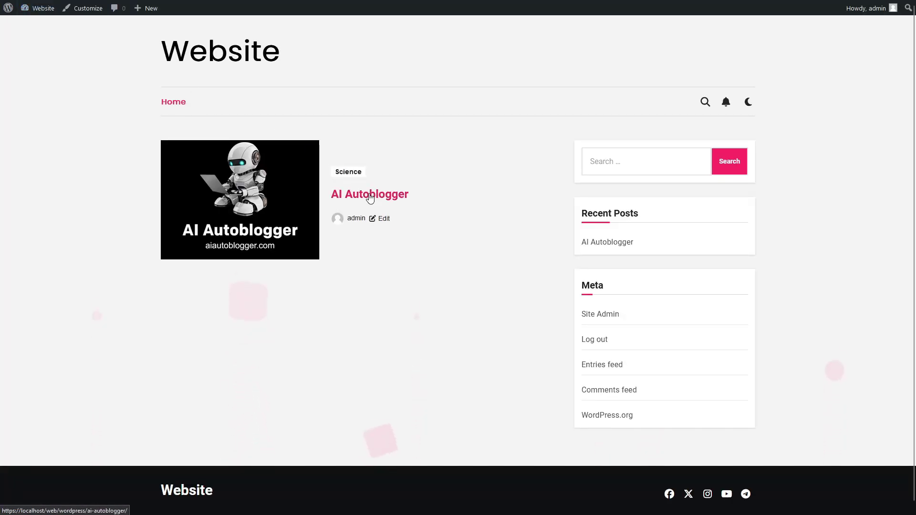
click(370, 199)
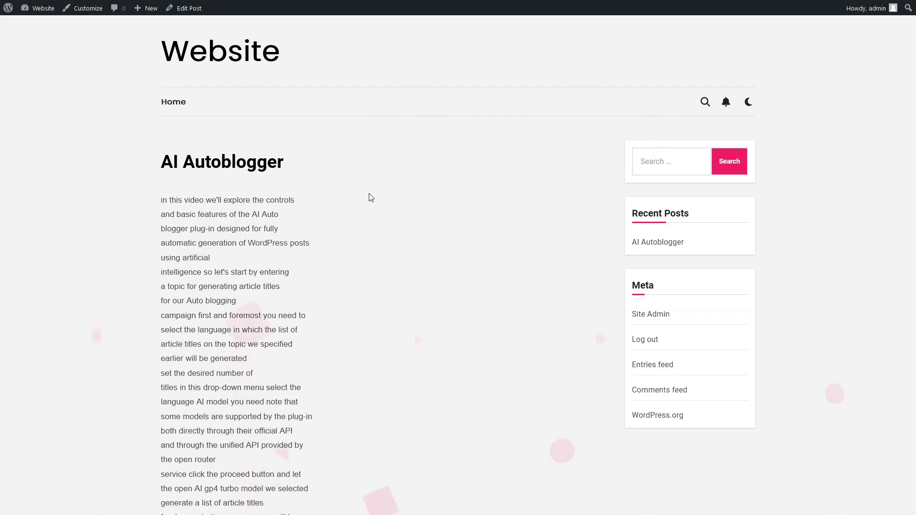
scroll(915, 81, down, 1)
drag(914, 81, 914, 489)
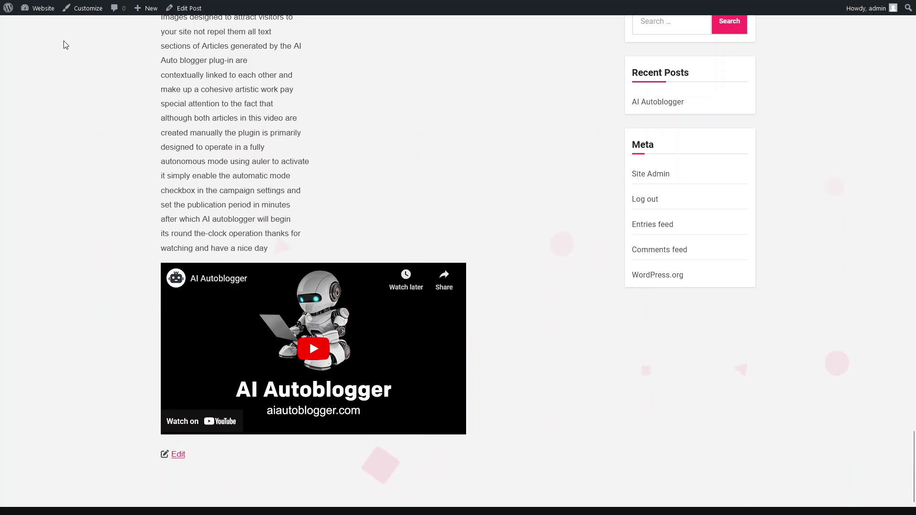
Step: Return to the dashboard and reopen the AI Autoblogger feed's post template settings
click(48, 15)
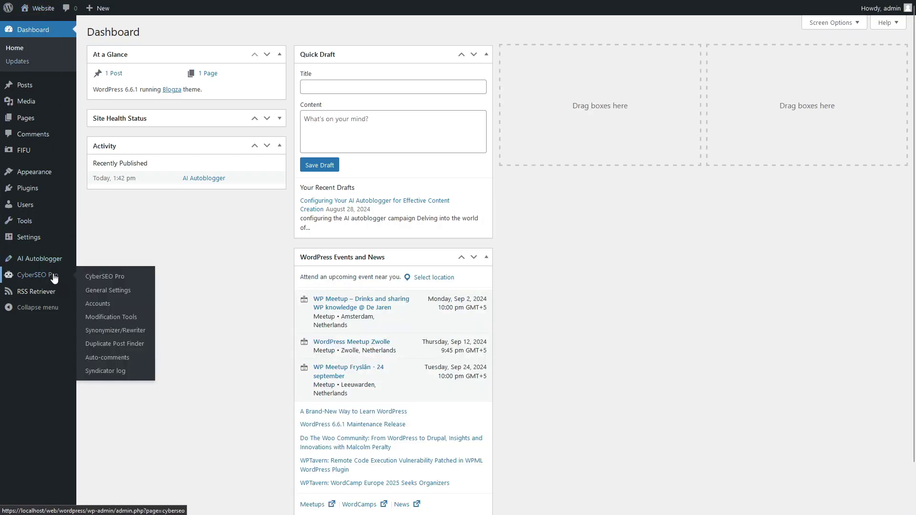
click(53, 276)
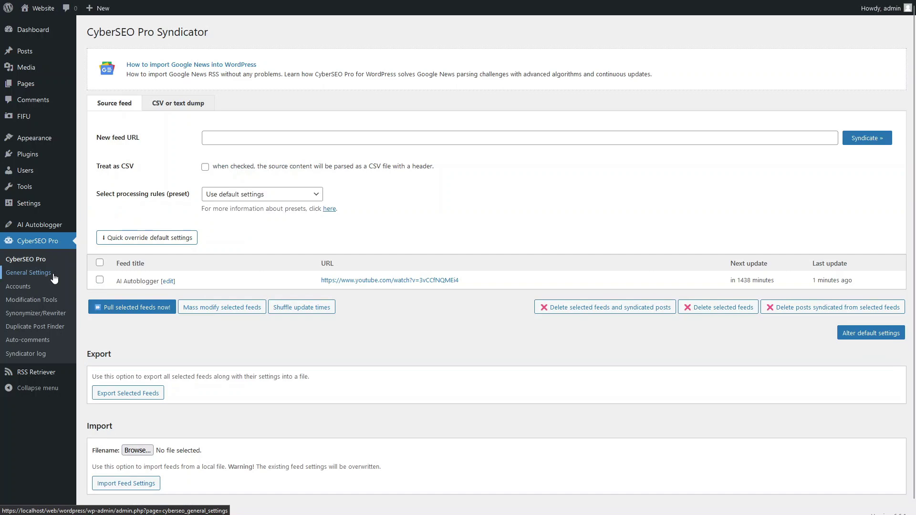
click(167, 281)
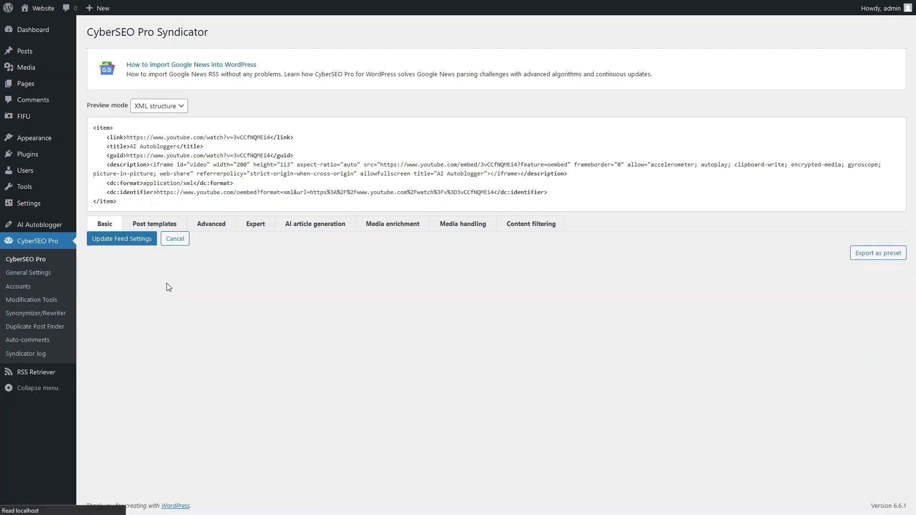
click(137, 227)
drag(913, 215, 913, 312)
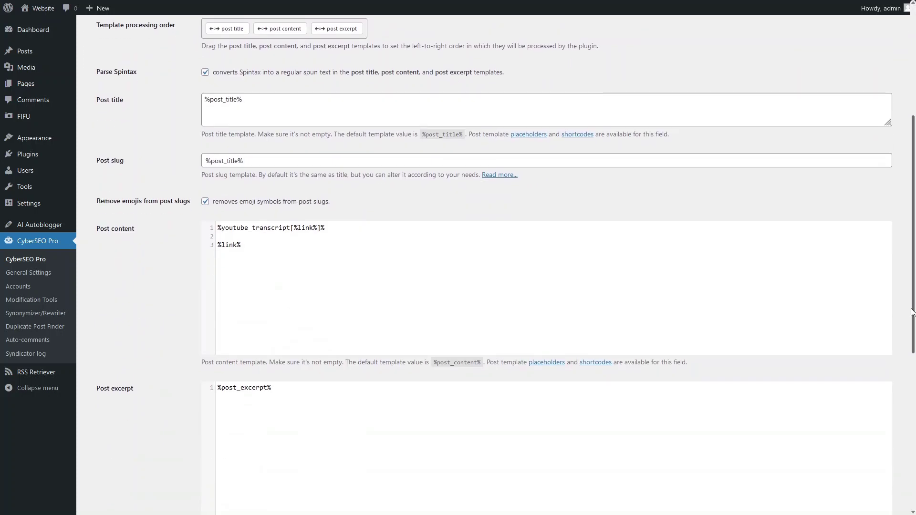
scroll(423, 263, down, 1)
drag(423, 263, 133, 174)
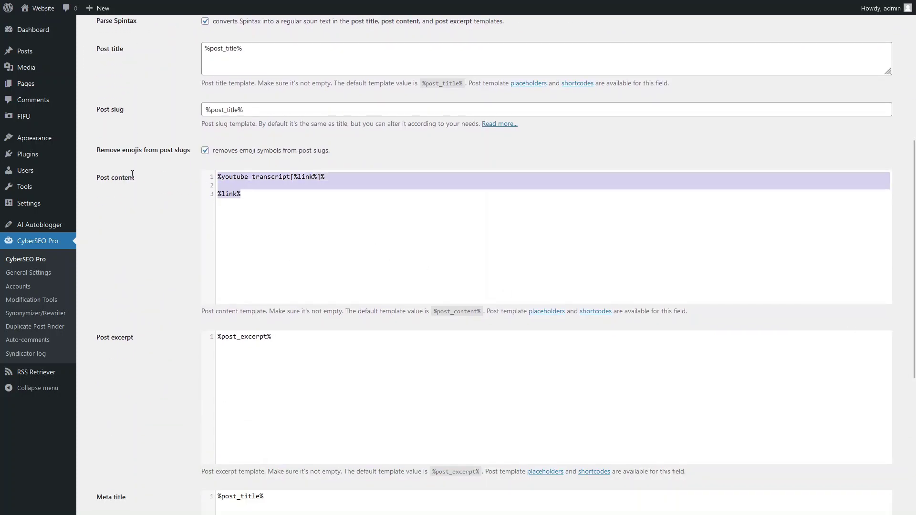
Step: Replace Post content with the [openai_gpt] gpt-4o-mini HTML-rewriting prompt and save the feed
text([openai_gpt model="gpt-4o-mini" prompt="Transform the following unformatted transcript into a well-structured HTML-formatted block suitable for insertion into the body of a WordPress post. Ensure that the text is properly punctuated, divided into coherent paragraphs, and logically structured. Use appropriate HTML tags like <p>, <h2>, <strong>, <em>, and <ul> where necessary. Divide the text into larger, more substantial sections, ensuring that each section flows naturally and covers a significant portion of the content. Avoid using too many subheadings, and only use them when absolutely necessary to indicate a major shift in topic or focus. Do not add a 'conclusion' or any similar headings that signal the end of the article. The resulting HTML should be clear, logically organized, and suitable for publishing.  Text to transform: %youtube_transcript[%link%]%"]  %link%)
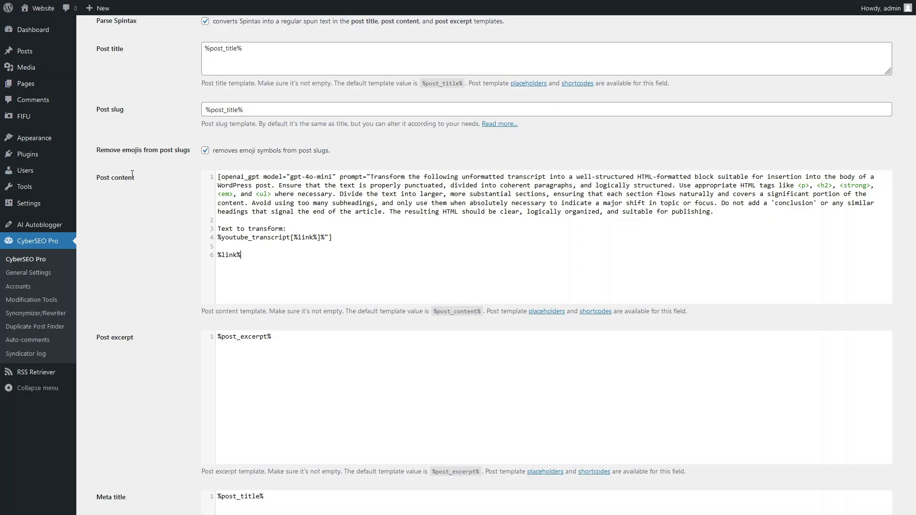
scroll(896, 129, down, 5)
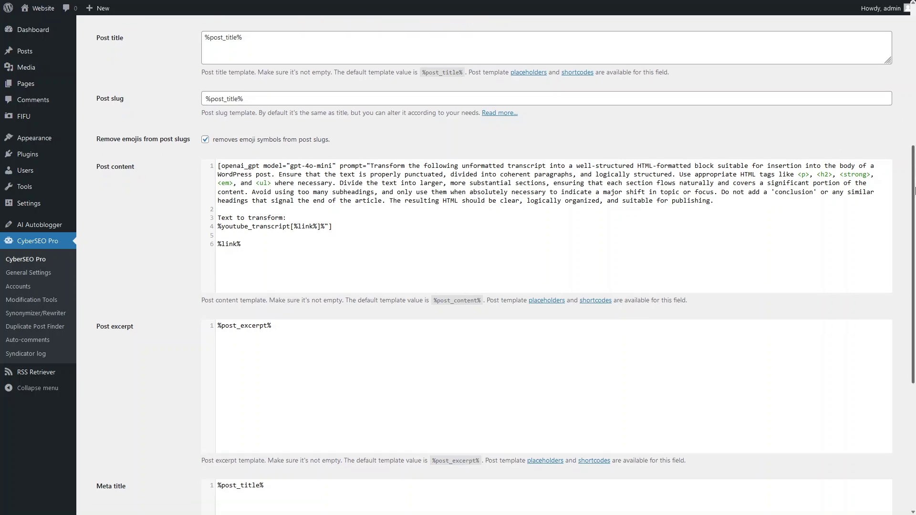
click(139, 451)
Step: Delete the posts syndicated from the AI Autoblogger feed, then pull it again for a fresh post
click(100, 280)
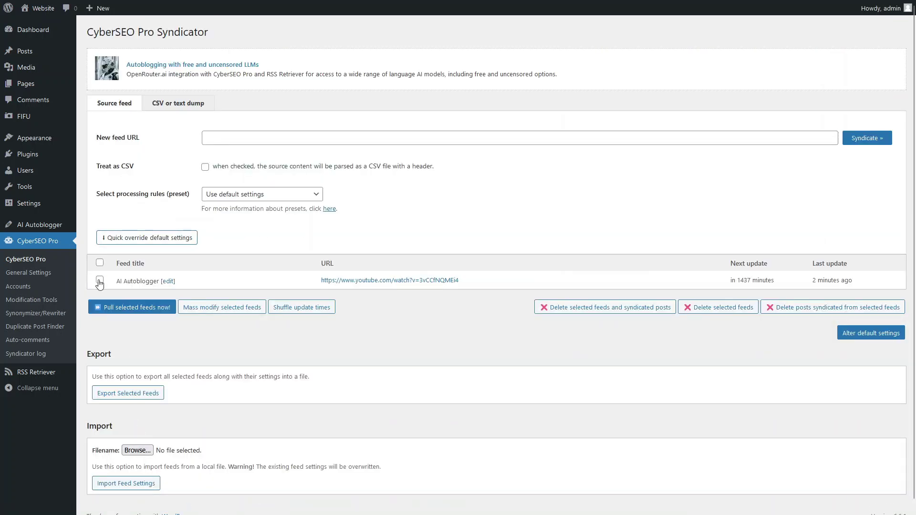
click(783, 310)
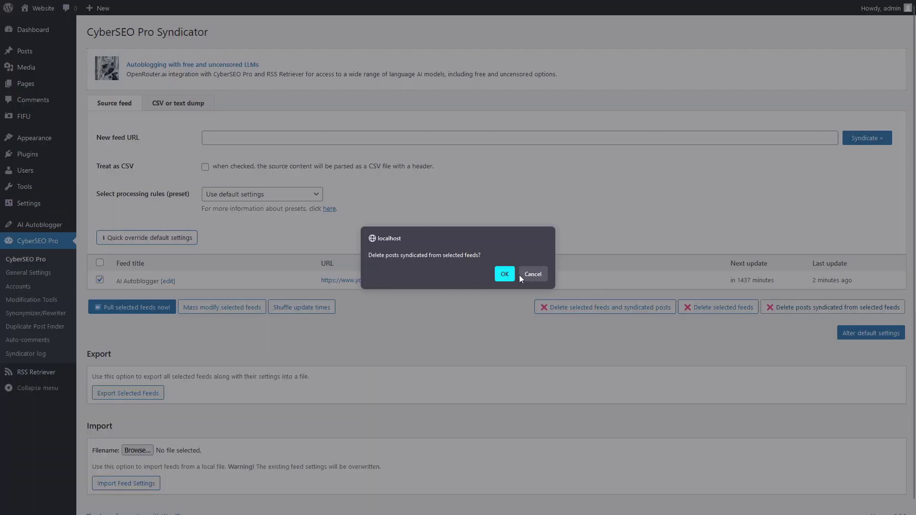
click(508, 277)
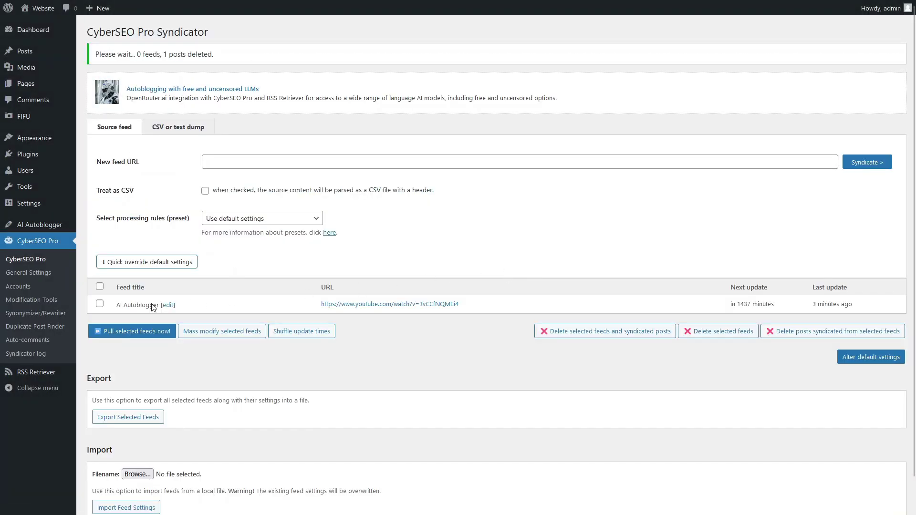
click(106, 331)
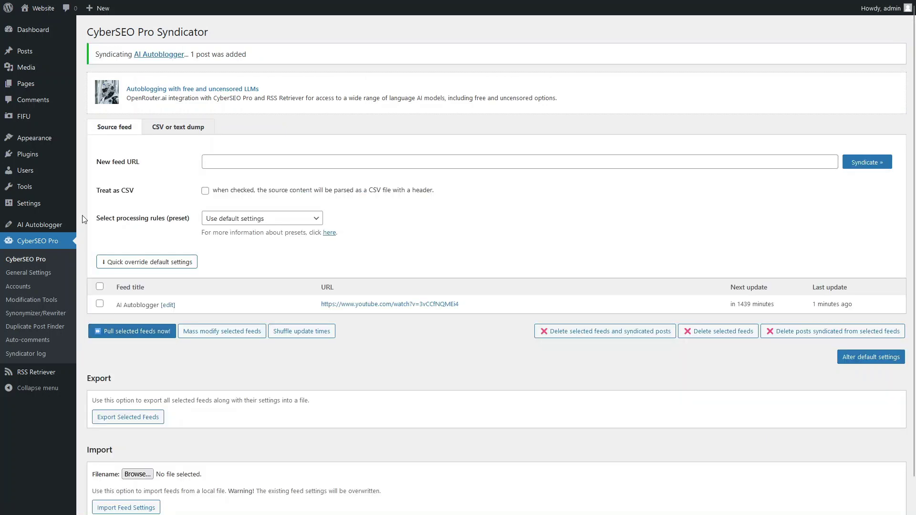
Step: Visit the live site and open the regenerated AI Autoblogger post with formatted paragraphs
click(41, 8)
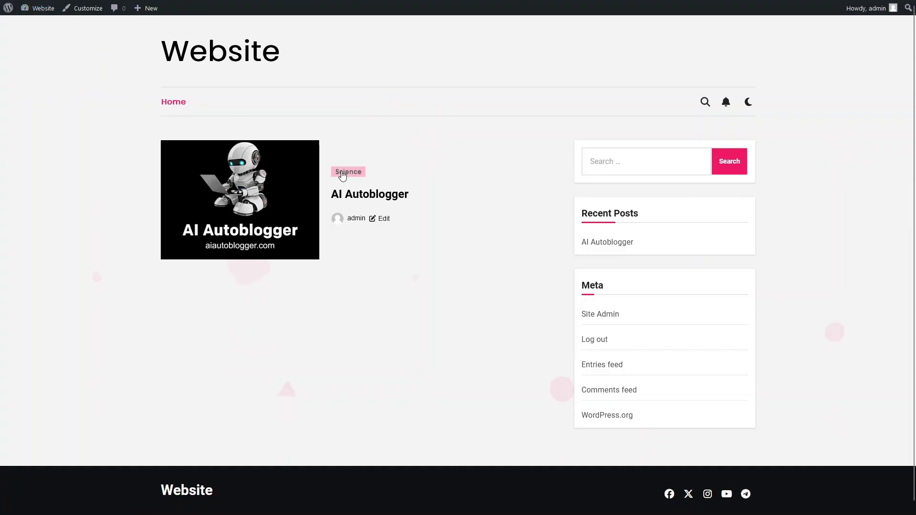
click(371, 199)
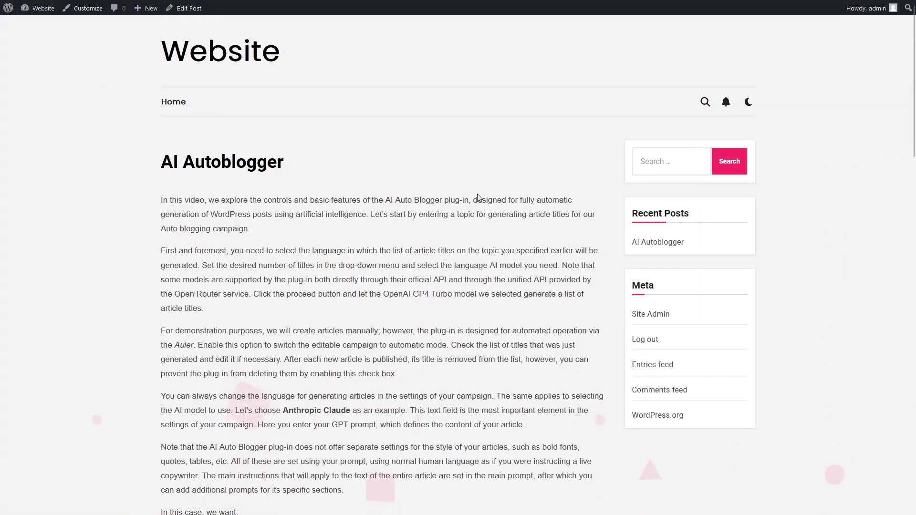
mouse_move(915, 121)
mouse_down()
mouse_move(915, 430)
mouse_move(914, 139)
mouse_up()
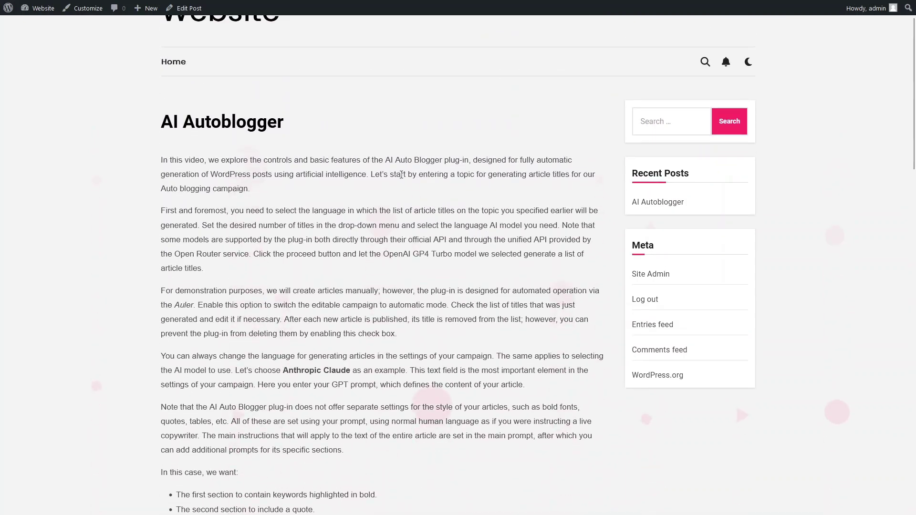
Step: Return to the dashboard and reopen the AI Autoblogger feed's post template settings
click(45, 14)
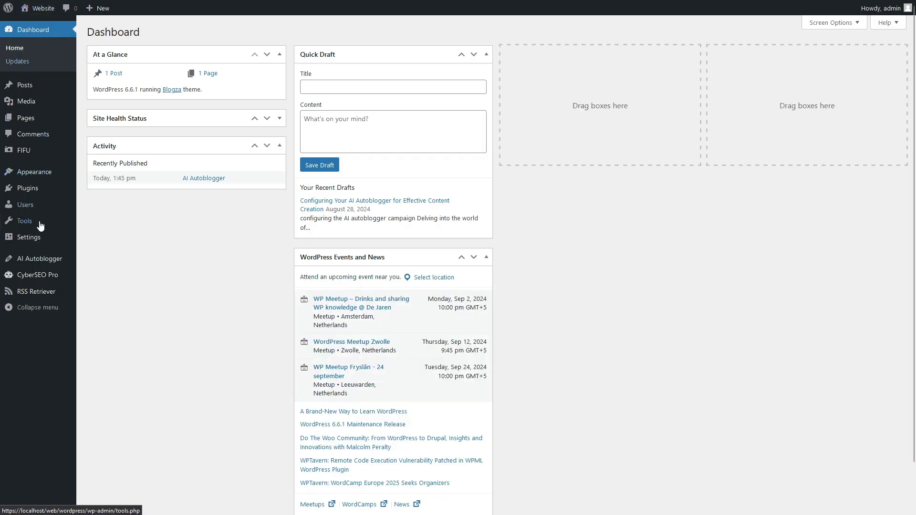
click(41, 278)
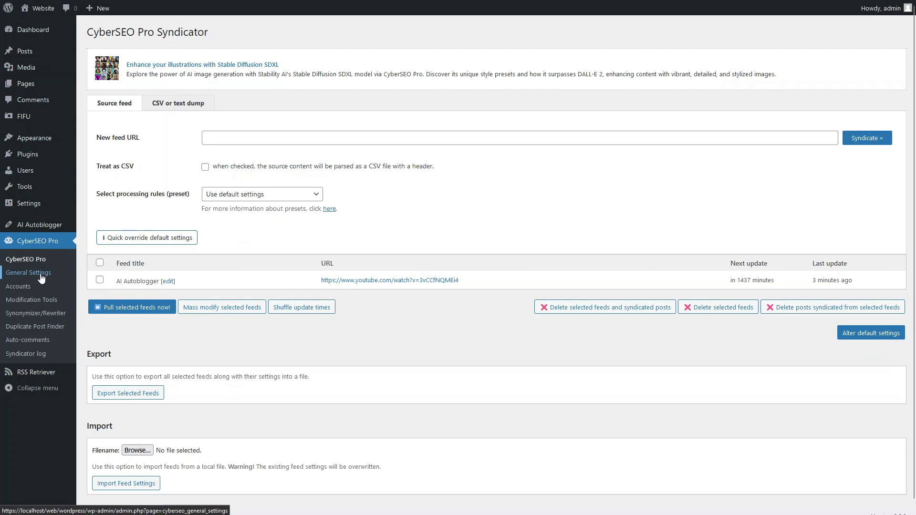
click(168, 282)
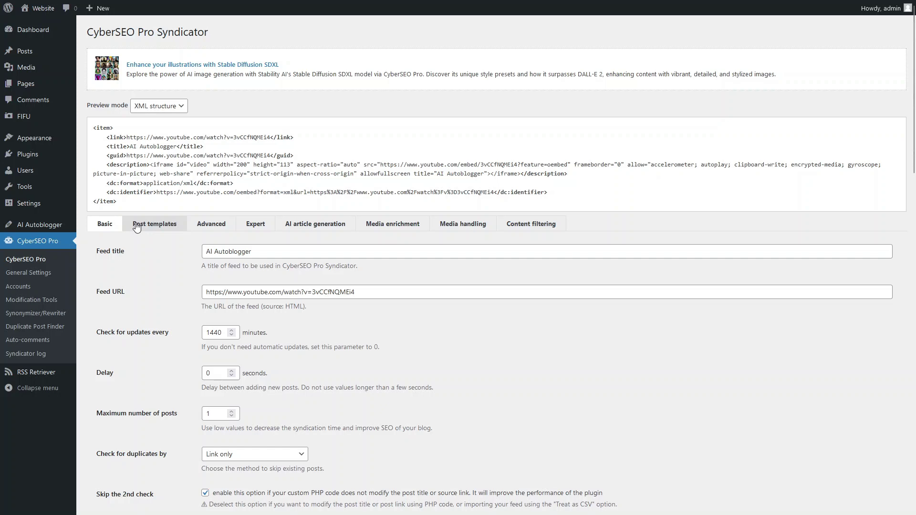
click(154, 224)
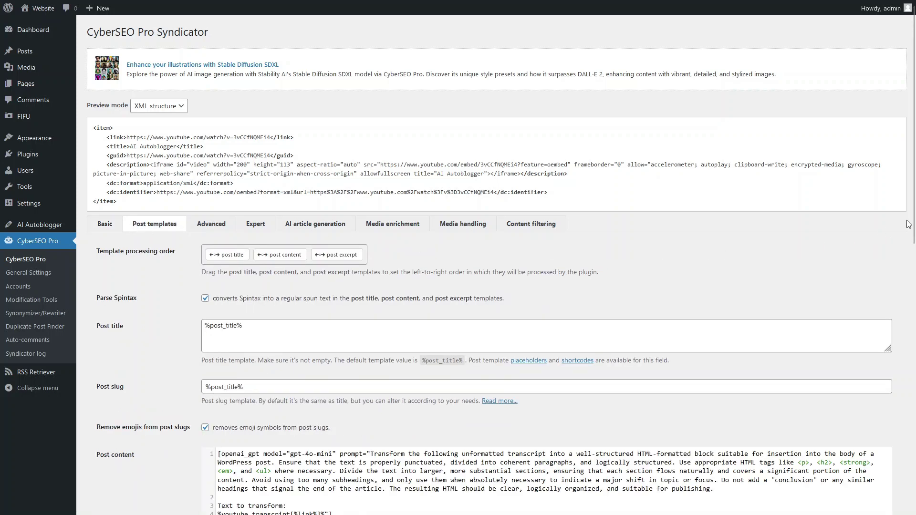
scroll(642, 330, down, 3)
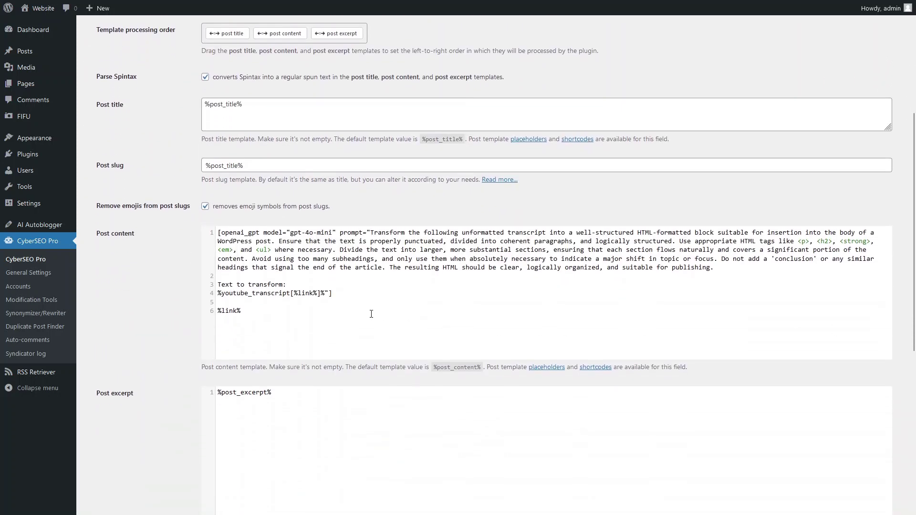
Step: Replace Post content with the longer openai_gpt prompt for a sectioned 800–1000-word article
drag(370, 313, 188, 230)
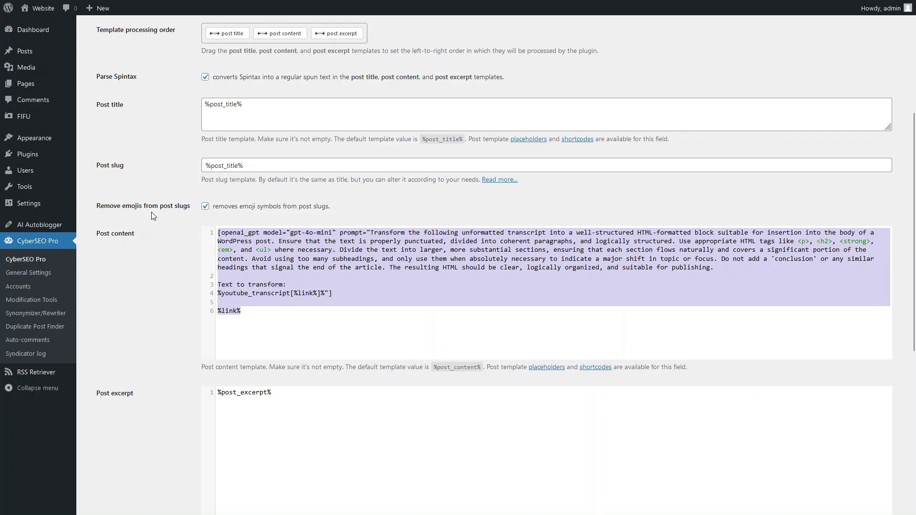
key(Delete)
key(ctrl+v)
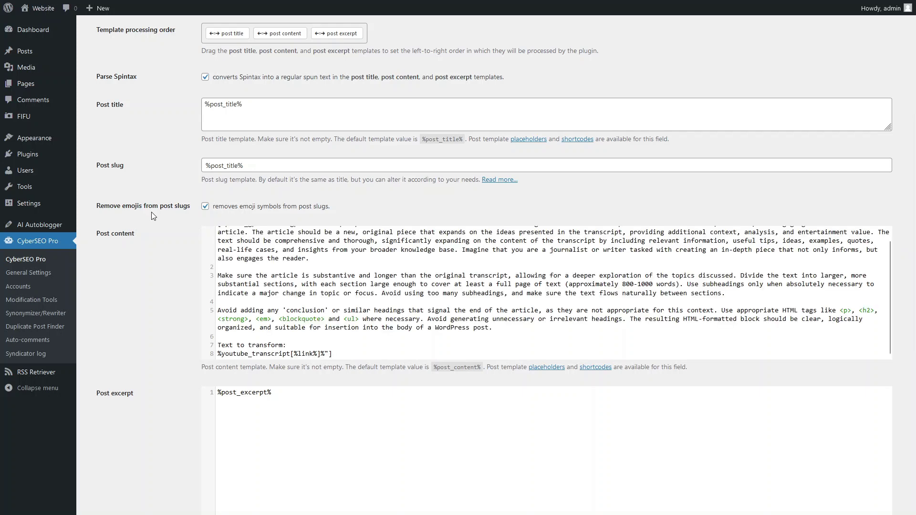
scroll(890, 311, up, 1)
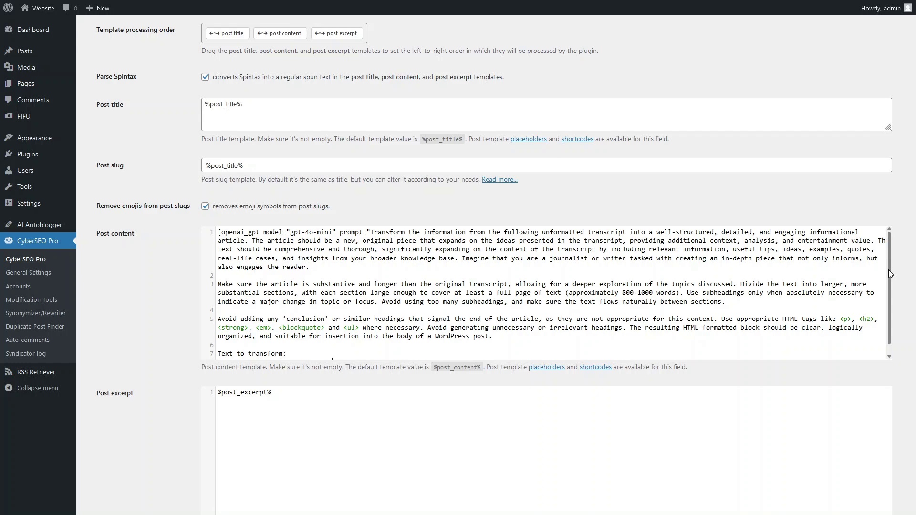
drag(888, 270, 888, 296)
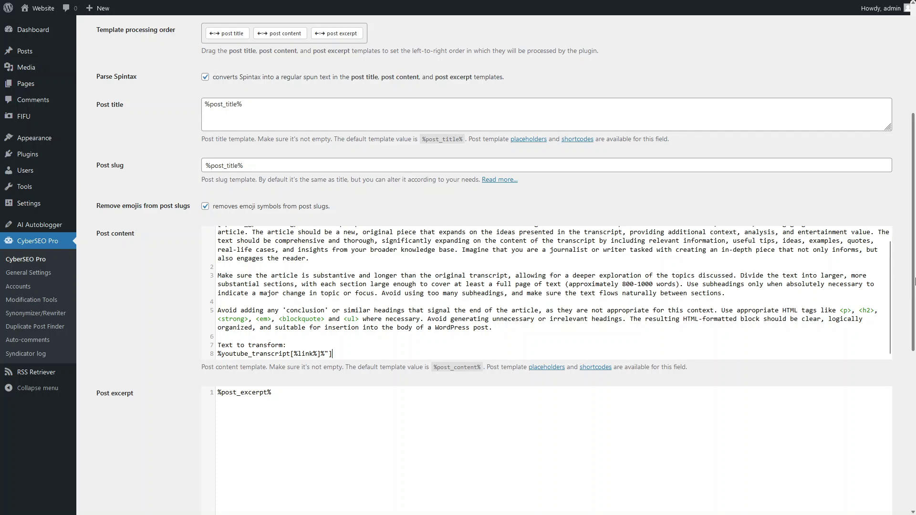
drag(915, 254, 915, 143)
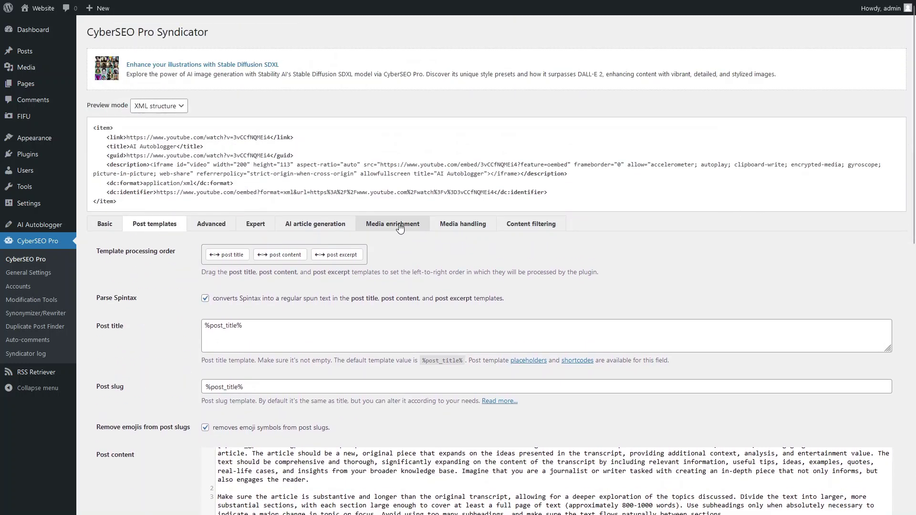
Step: In Media enrichment, place the Stable Diffusion image above content using the Stable Image Core engine
click(400, 228)
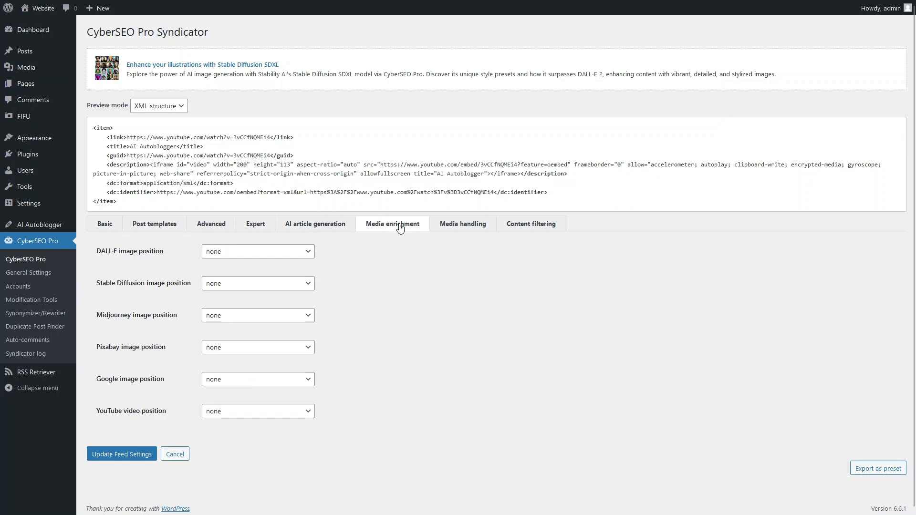
click(306, 283)
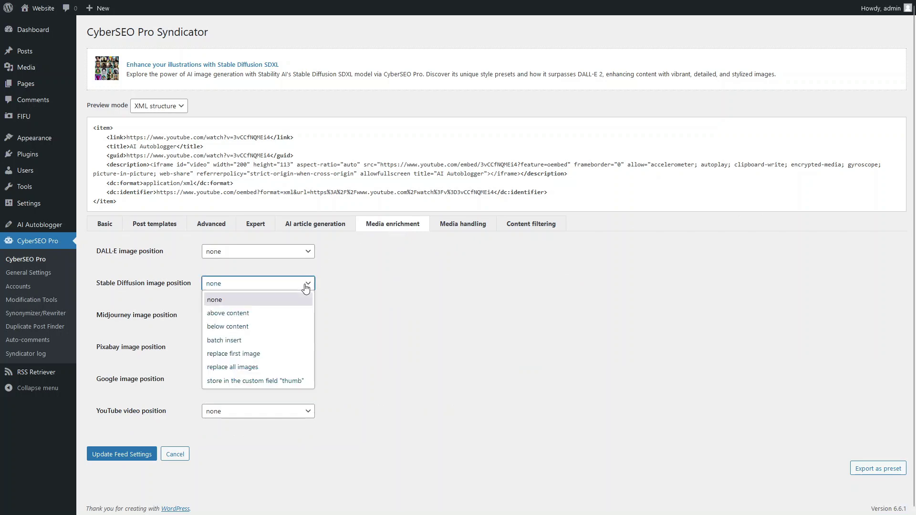
click(282, 314)
click(282, 317)
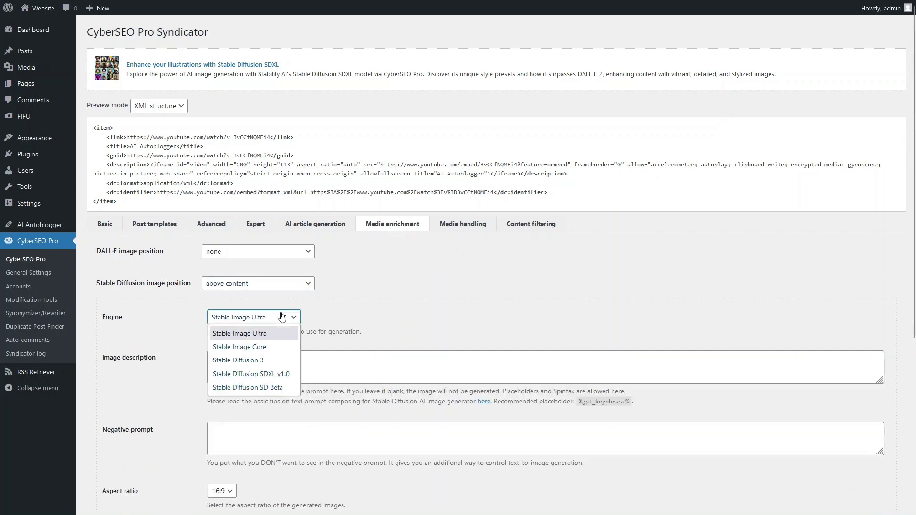
click(269, 347)
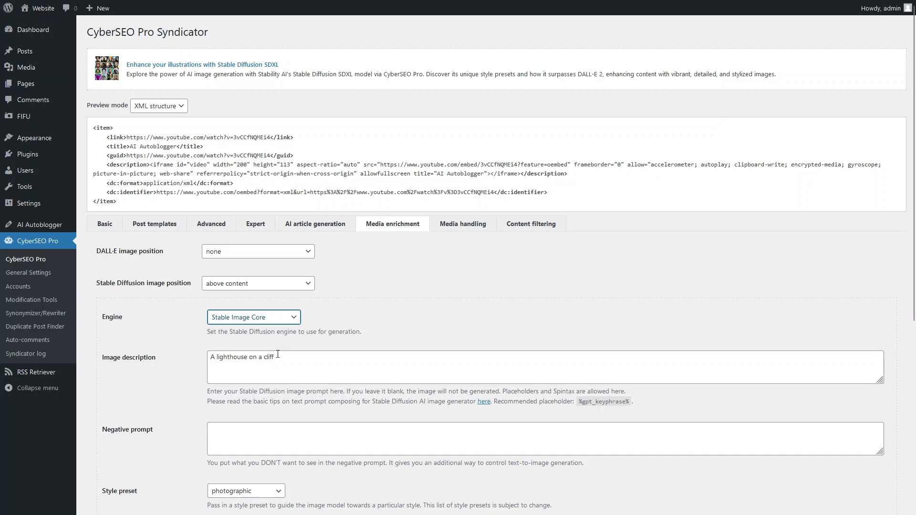
Step: Set the image description to %gpt_image_prompt% and the style preset to neon-punk
drag(276, 357, 196, 361)
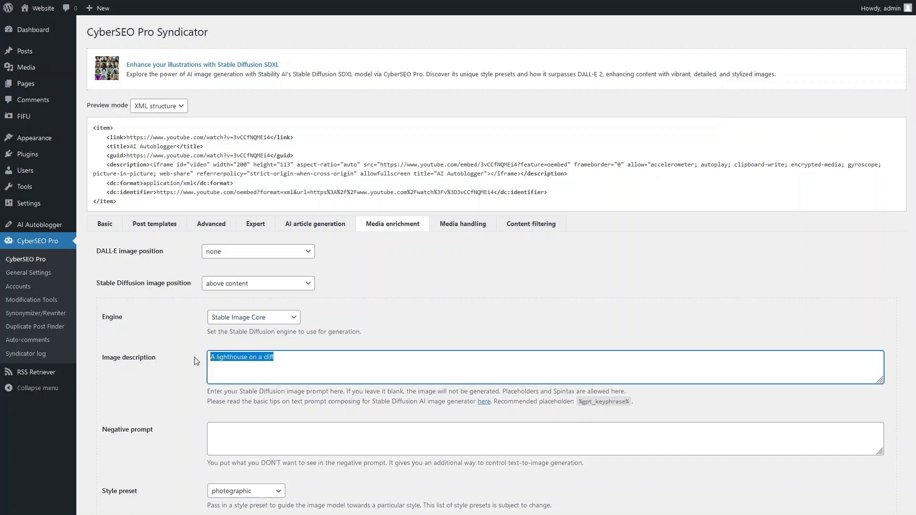
text(%gpt_image_prompt%)
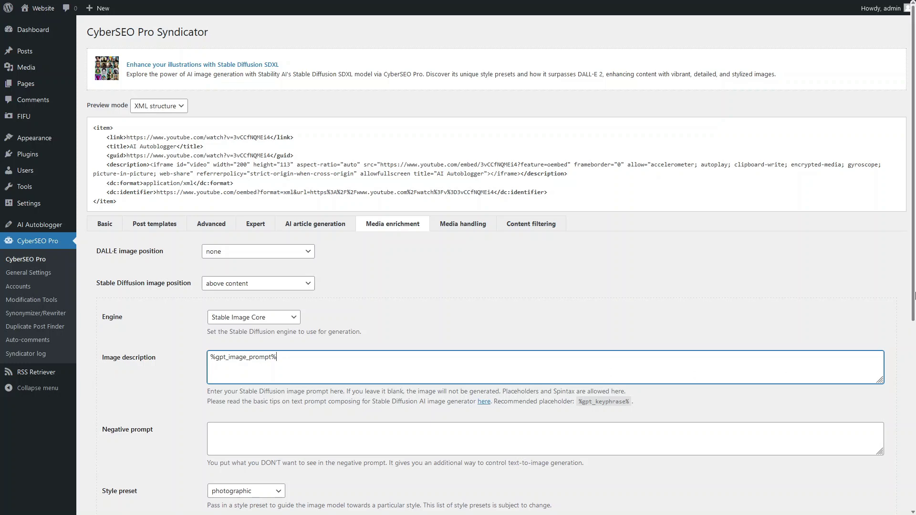
scroll(914, 294, down, 2)
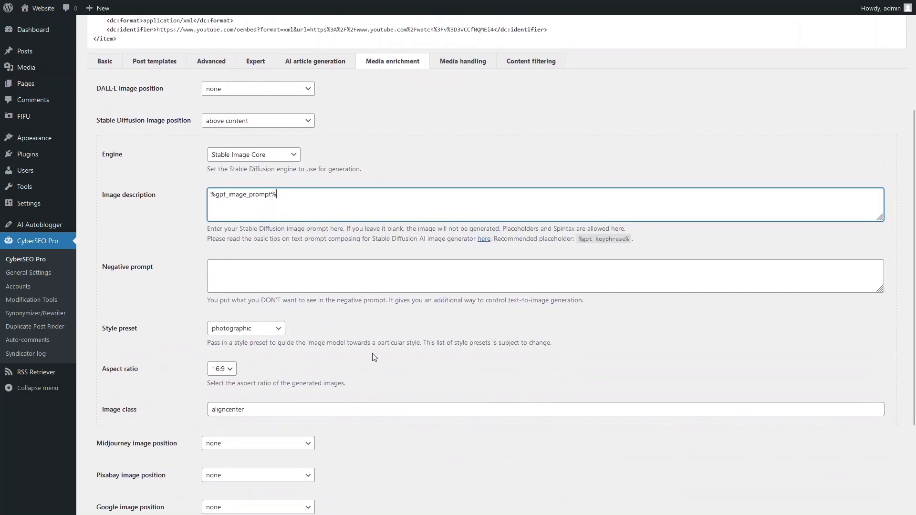
click(280, 333)
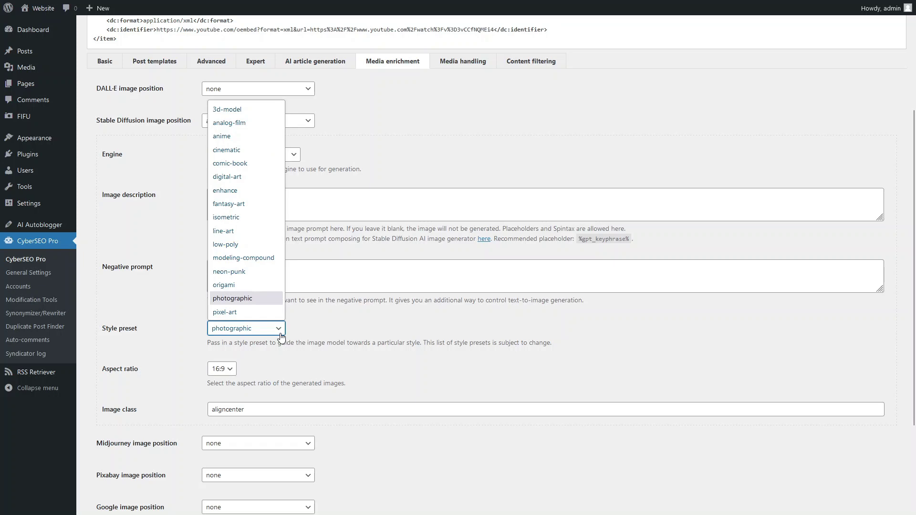
click(266, 275)
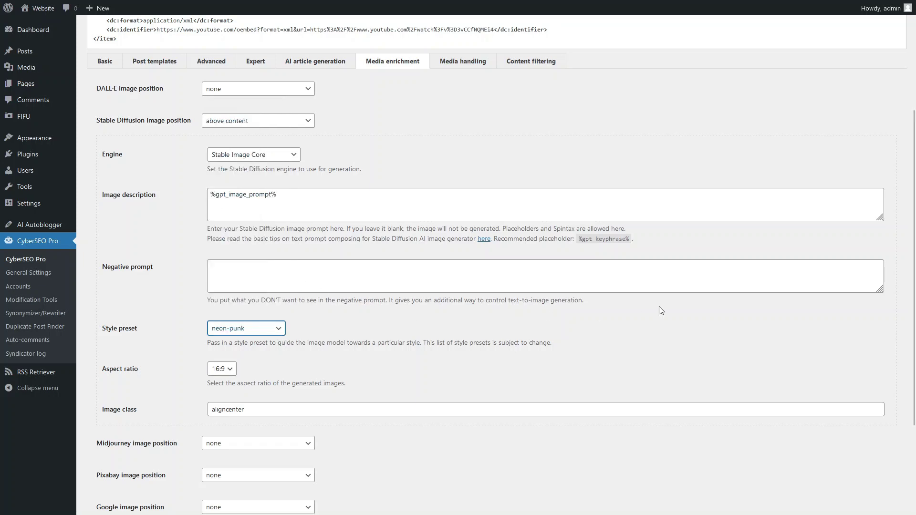
scroll(211, 438, down, 2)
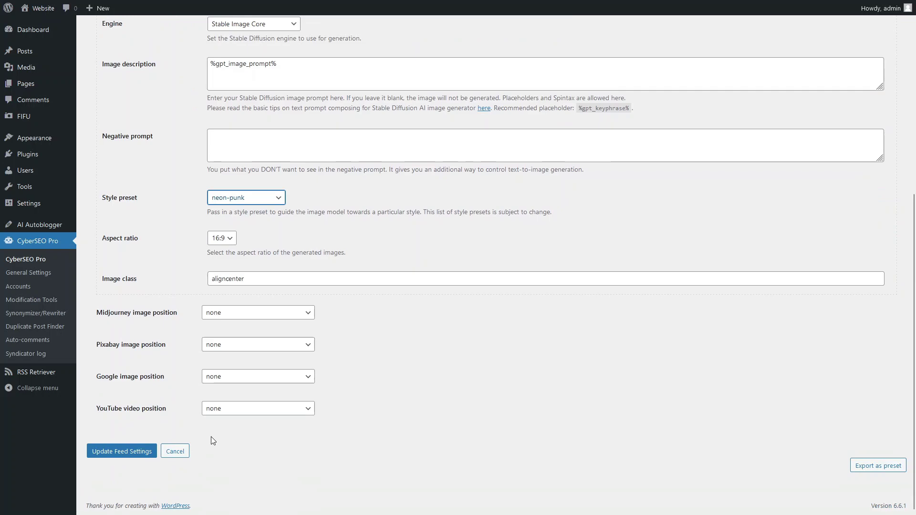
Step: Update the feed settings and delete the posts previously syndicated from the AI Autoblogger feed
click(113, 452)
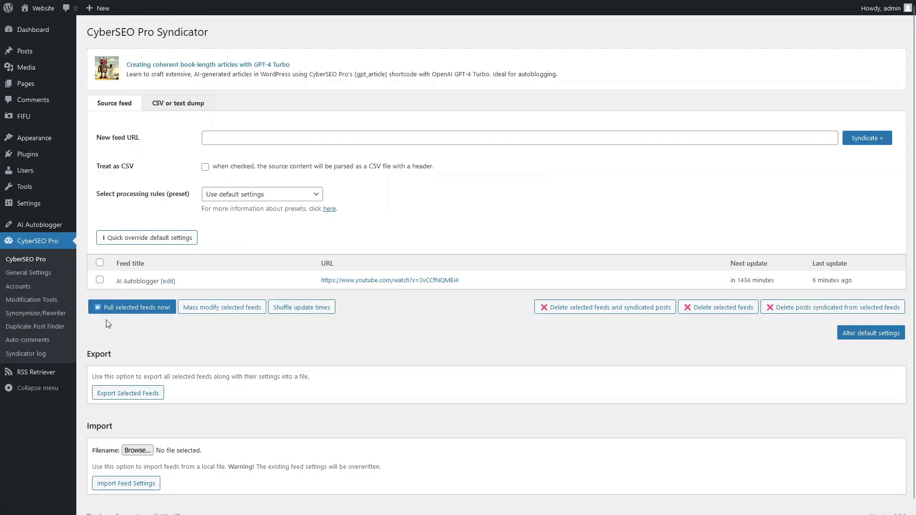
click(100, 280)
click(795, 307)
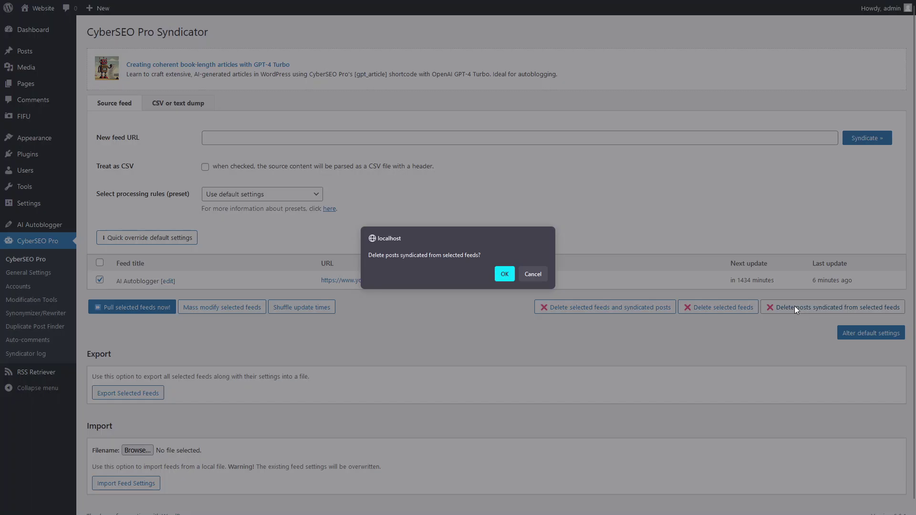
click(505, 274)
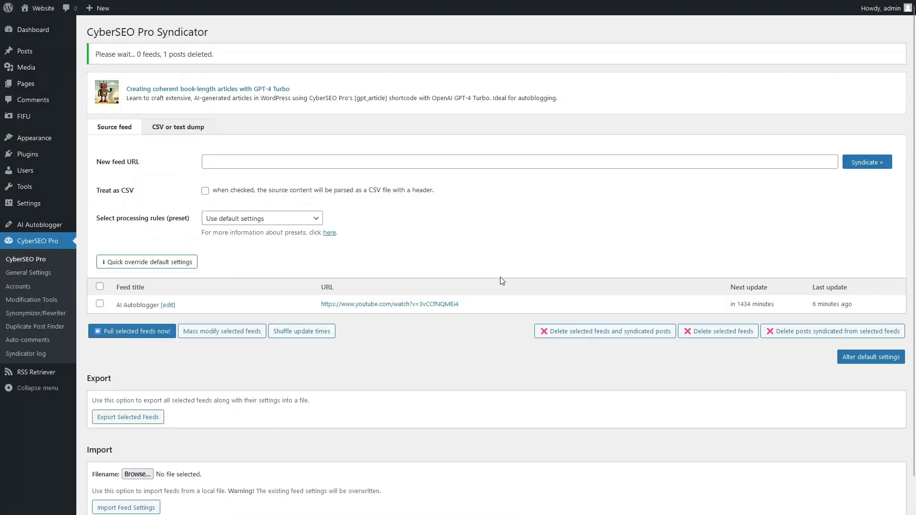
Step: Pull the AI Autoblogger feed again to add a new post, then visit the live site
click(99, 304)
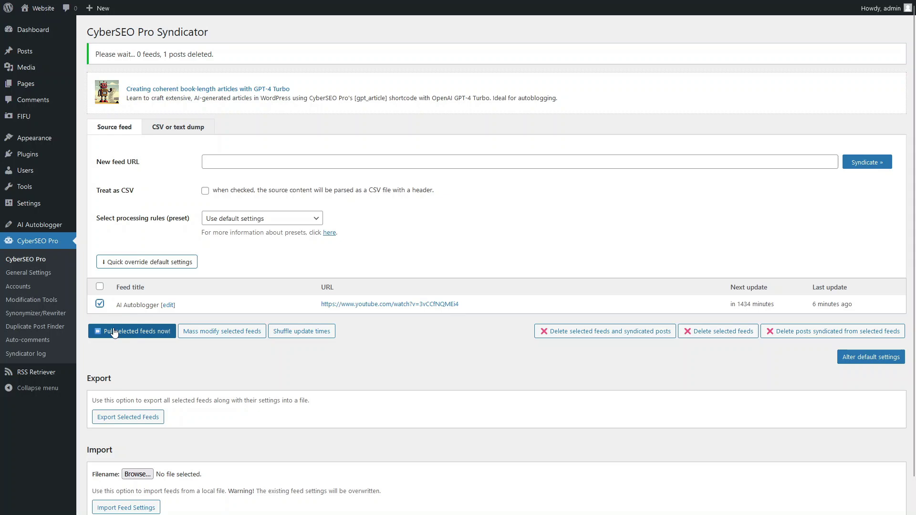
click(114, 333)
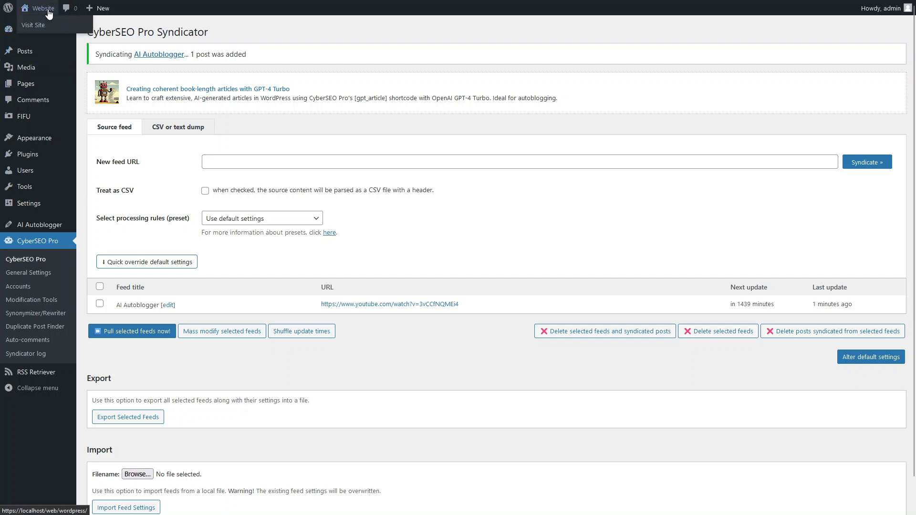
click(43, 8)
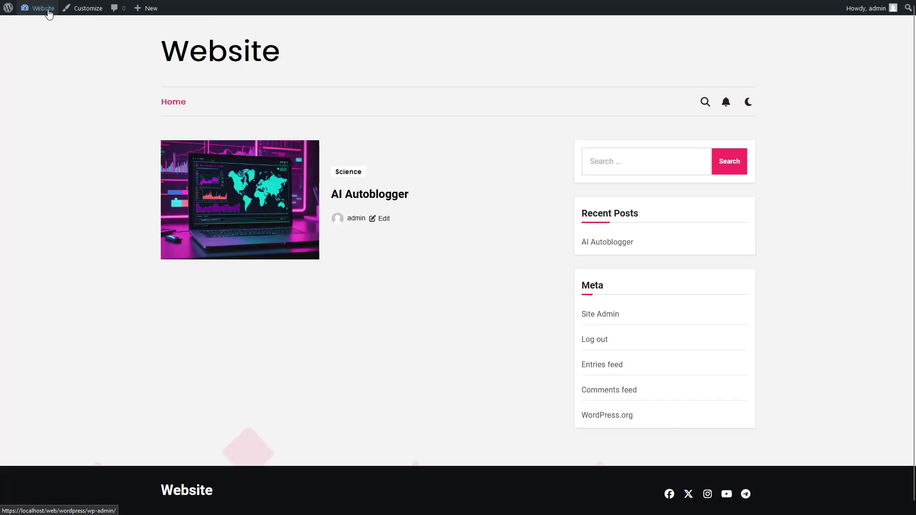
Step: Open the AI Autoblogger post on the site front end and read through the article
click(364, 199)
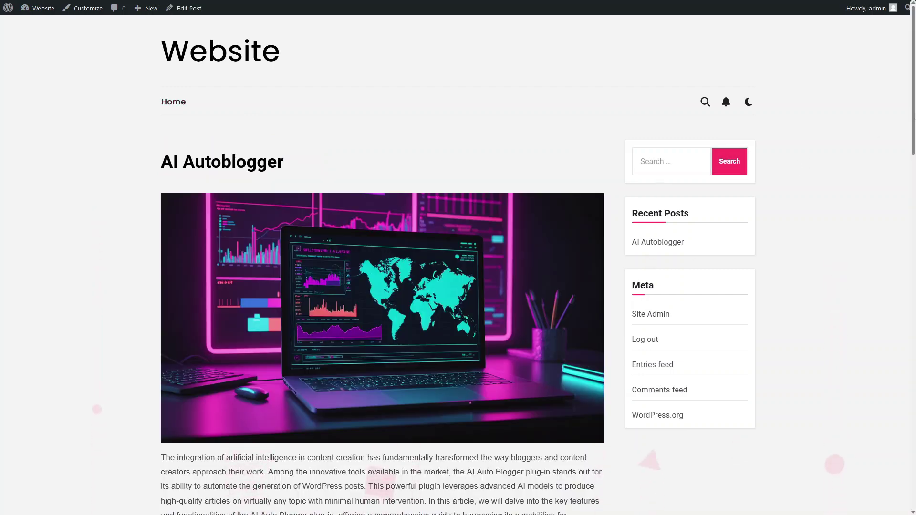
drag(915, 115, 914, 225)
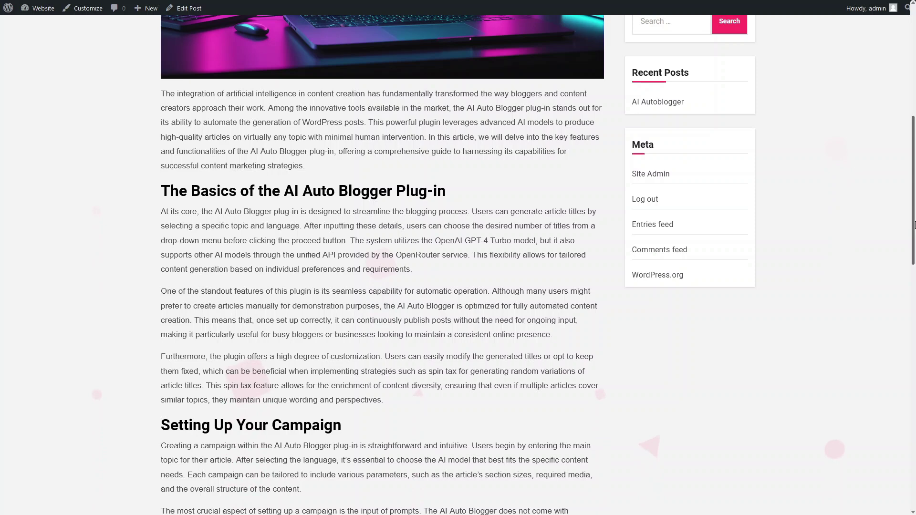
drag(914, 224, 915, 278)
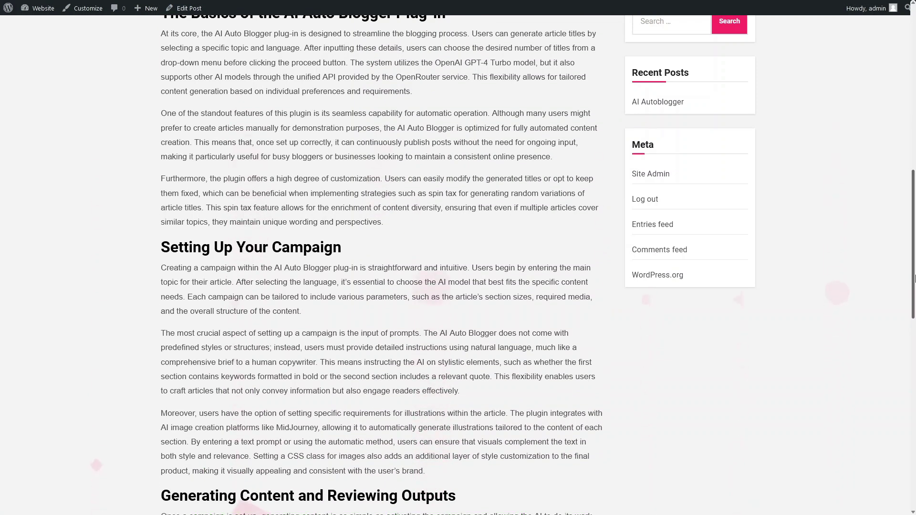
drag(914, 278, 914, 353)
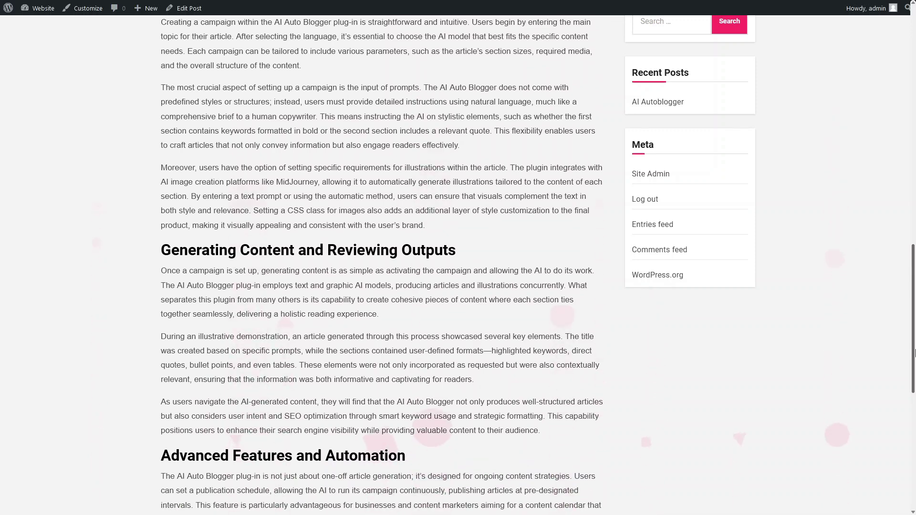
drag(914, 353, 914, 444)
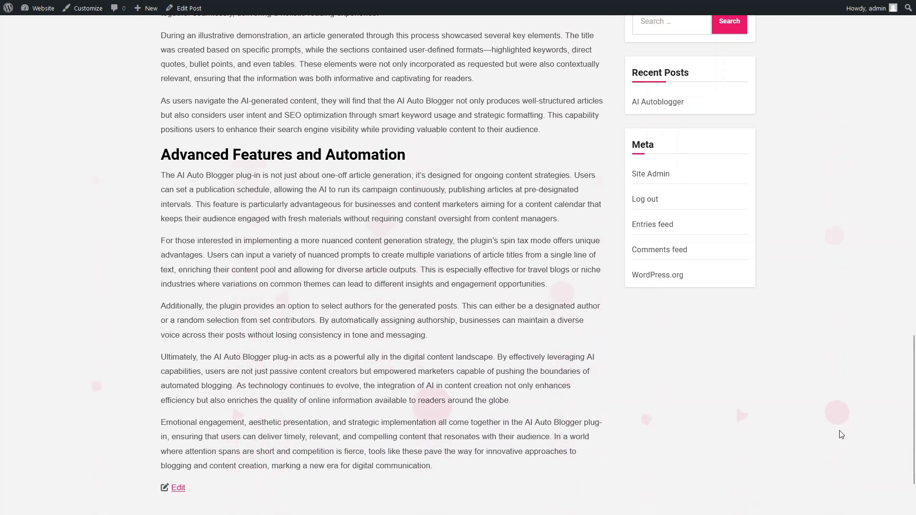
Step: Return to the CyberSEO Pro feed list and edit the AI Autoblogger feed's post templates
mouse_move(40, 8)
click(33, 24)
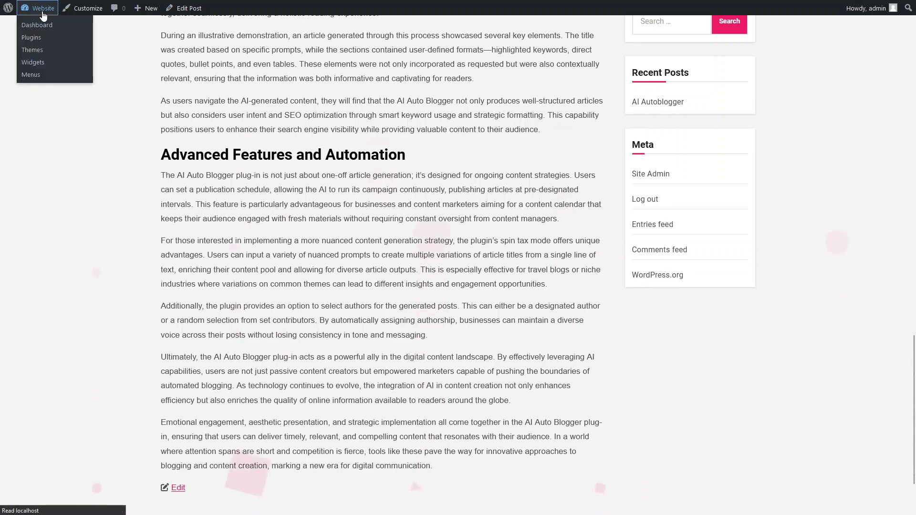
click(45, 274)
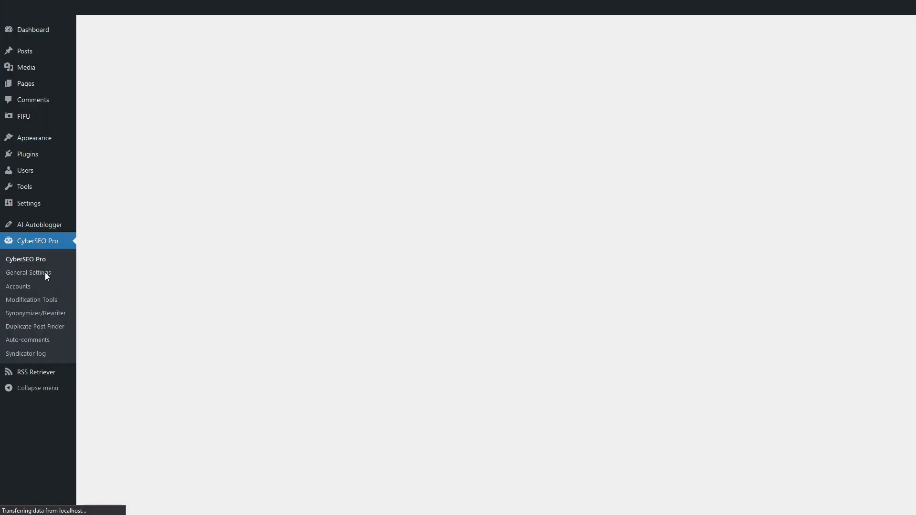
click(167, 281)
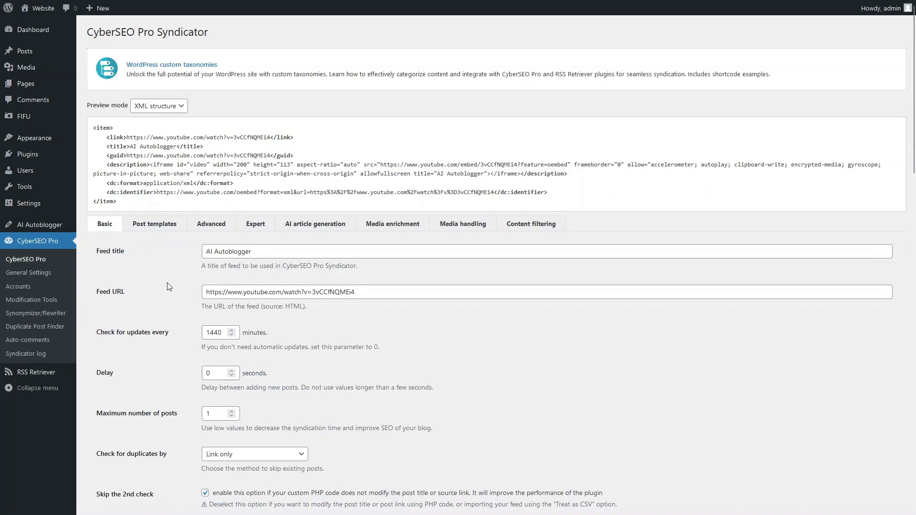
click(138, 226)
scroll(478, 332, down, 3)
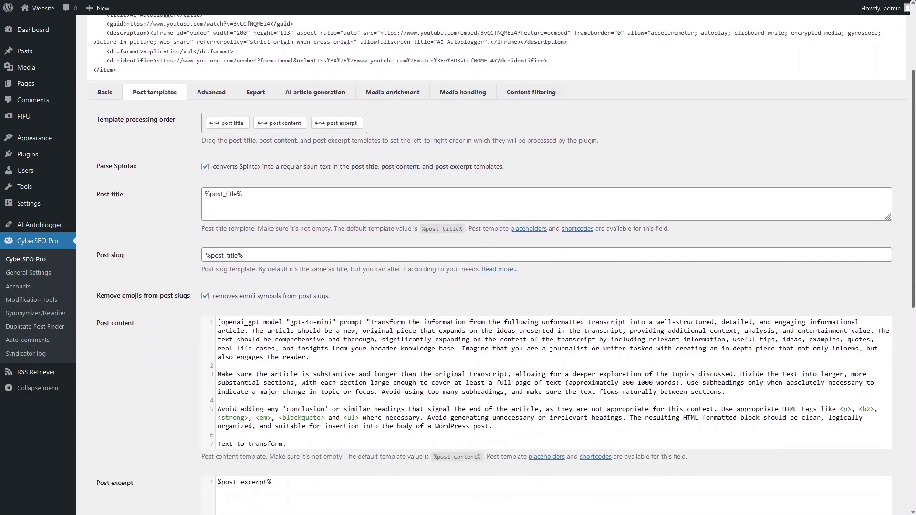
Step: Replace the Post content template with the six-section gpt_article shortcode built from the transcript
key(ctrl+a)
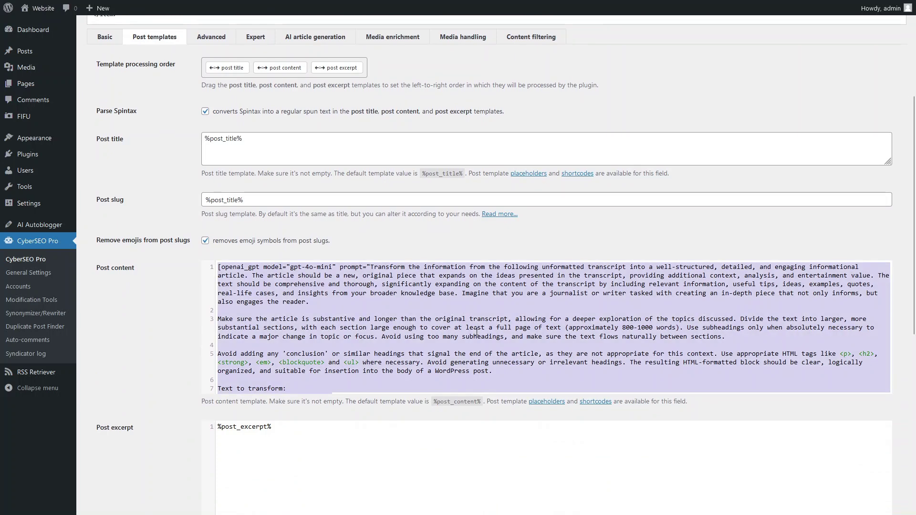
key(Delete)
key(ctrl+v)
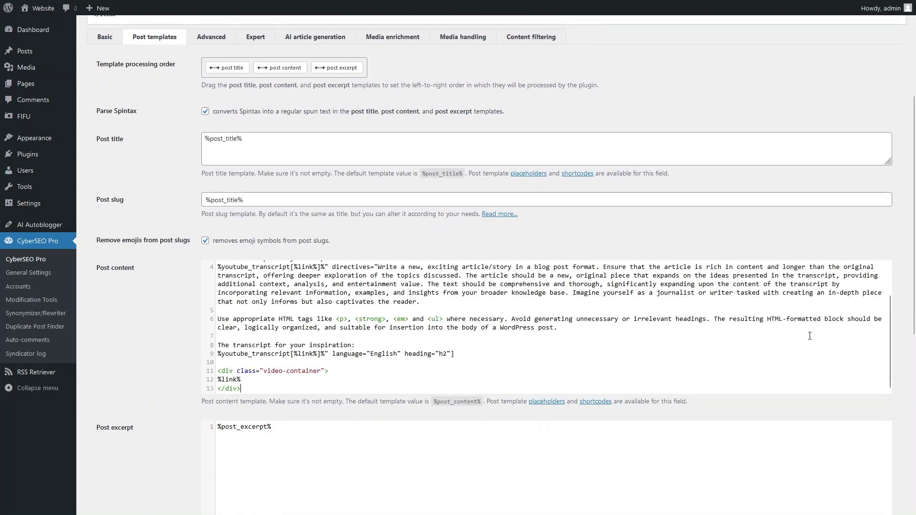
drag(890, 329, 894, 271)
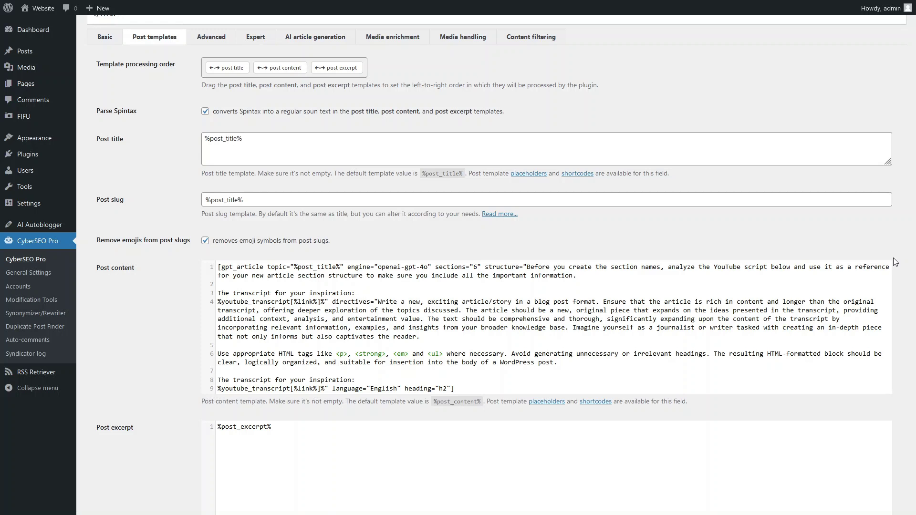
drag(313, 139, 61, 115)
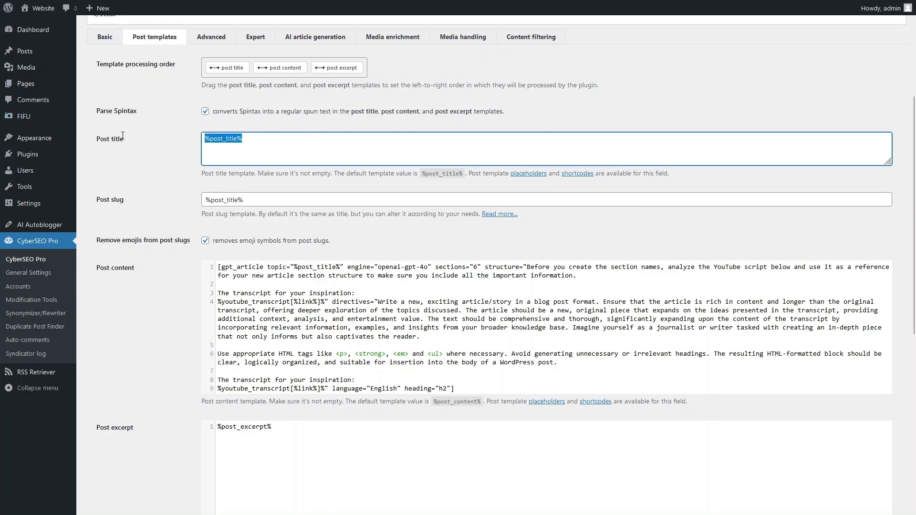
Step: Set Post title to the openai_gpt GPT-4o-mini title shortcode and process content before title
key(BackSpace)
text([openai_gpt model="gpt-4o-mini" prompt="Analyze the following article and create a title for it. Post only the generated title without any comments. Don't use colons or double quotes. Keep it short. The article: %post_content_notags%"])
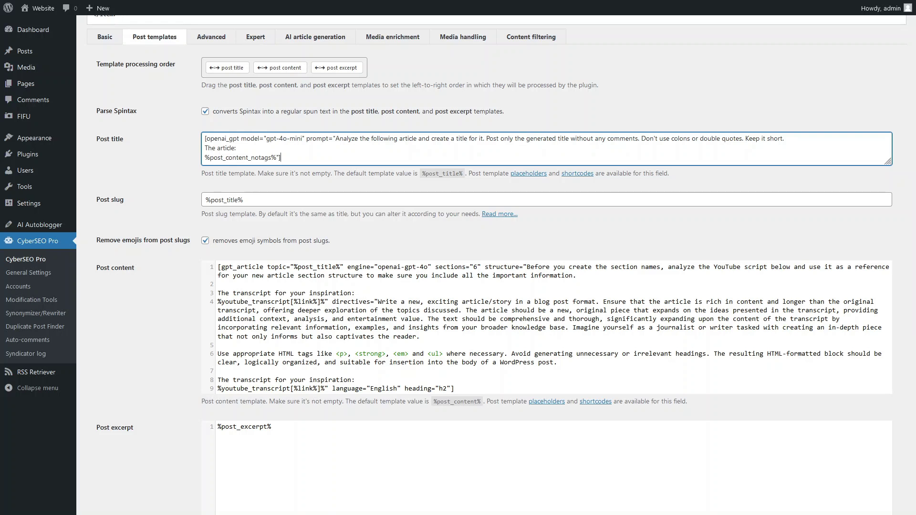
drag(217, 65, 277, 66)
Step: Remove %post_excerpt% so the excerpt template is empty
drag(273, 428, 179, 416)
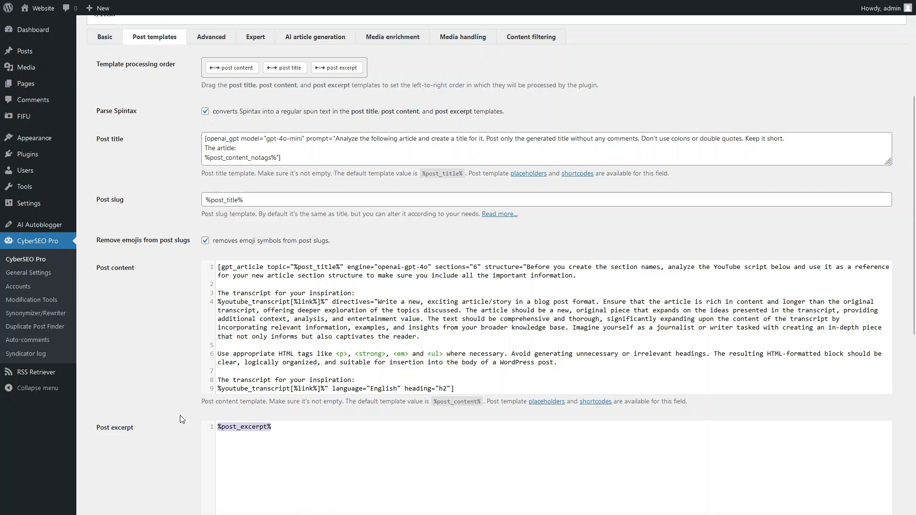
key(Delete)
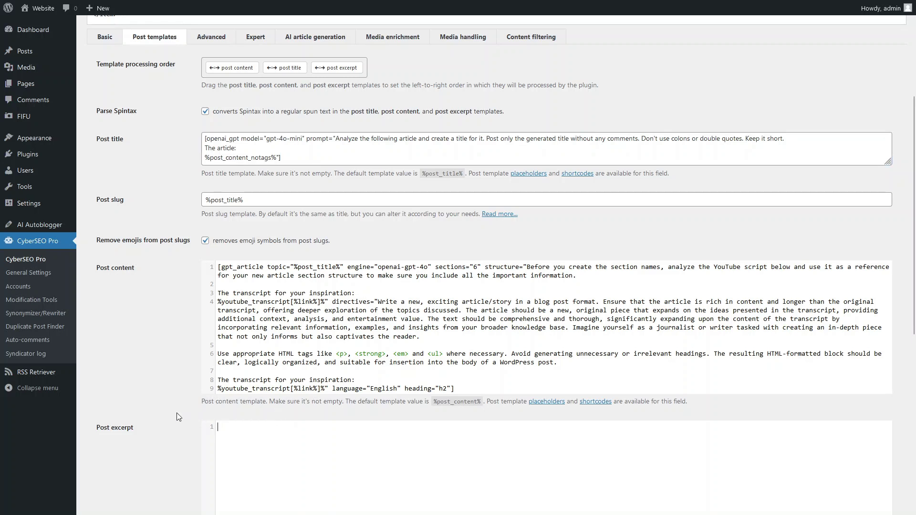
Step: In Media enrichment, set Stable Diffusion to none and Midjourney image to above content
click(395, 40)
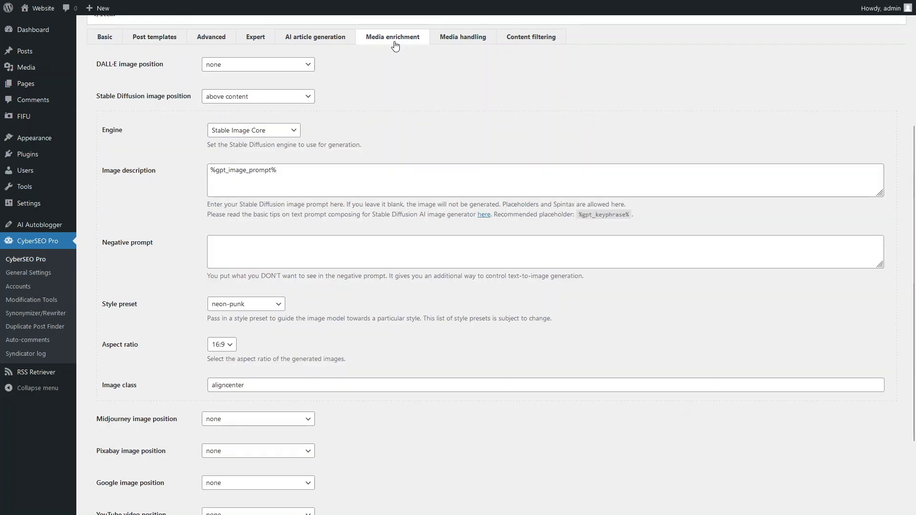
click(235, 103)
click(235, 114)
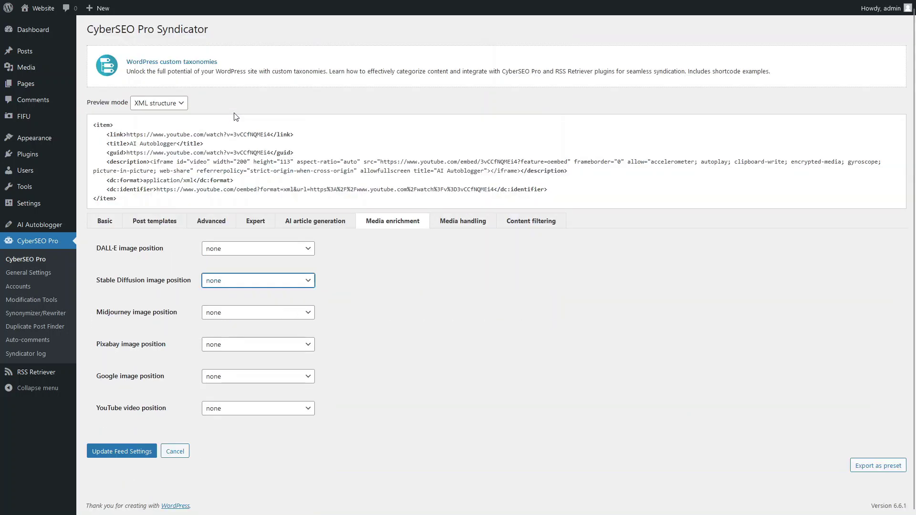
click(274, 320)
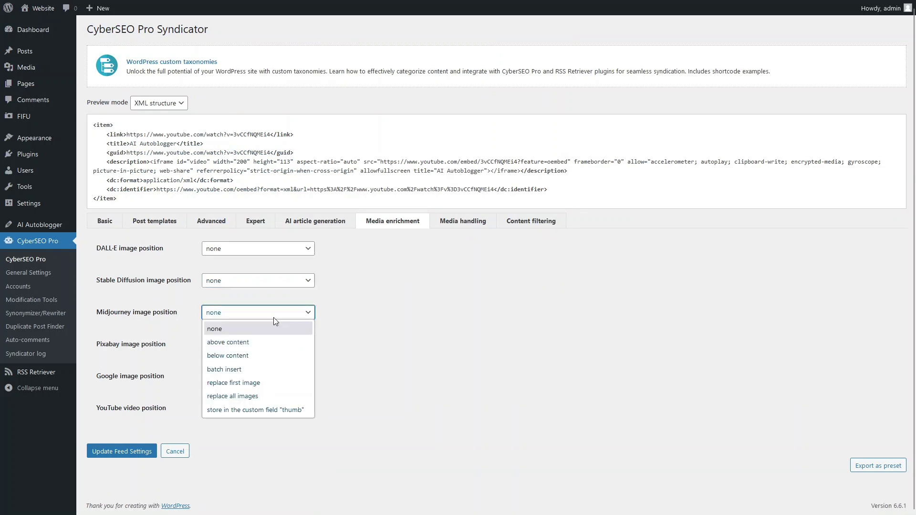
click(270, 342)
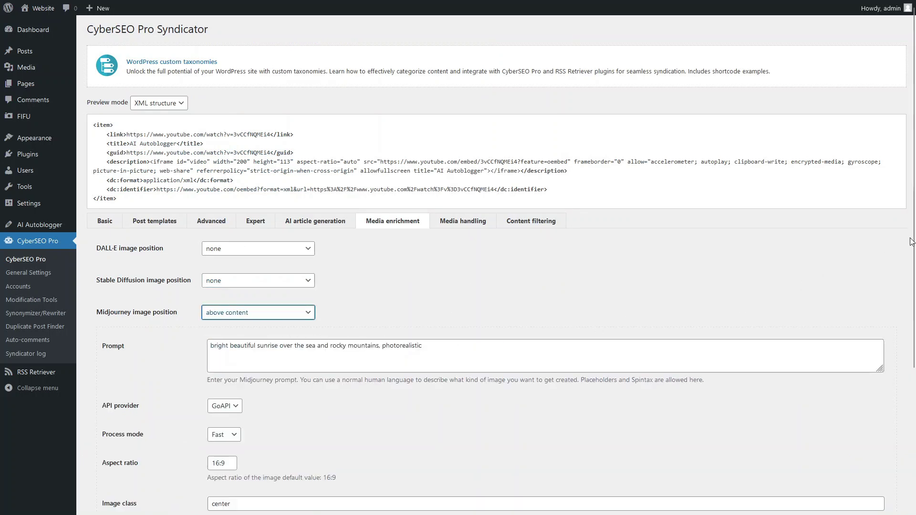
drag(912, 244, 913, 313)
Step: Set the Midjourney prompt to %gpt_image_prompt% and update the feed settings
drag(550, 259, 160, 244)
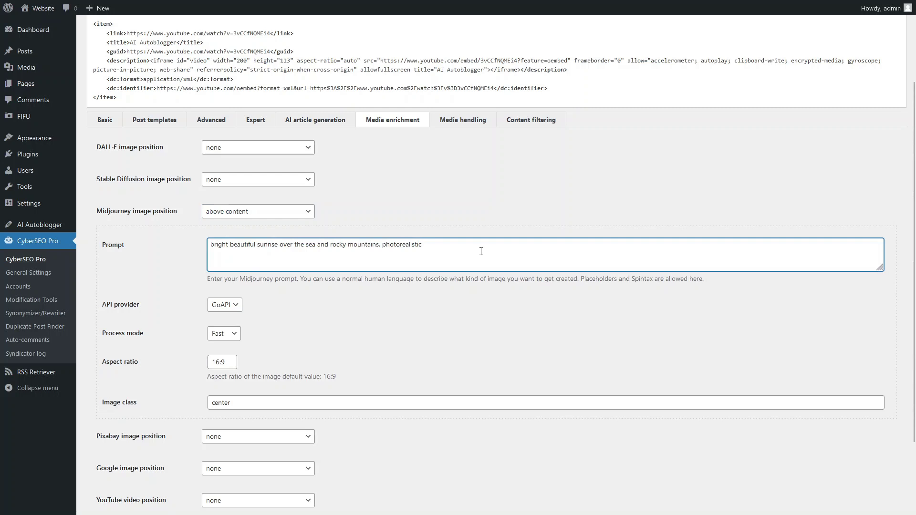
text(%gpt_image_prompt%)
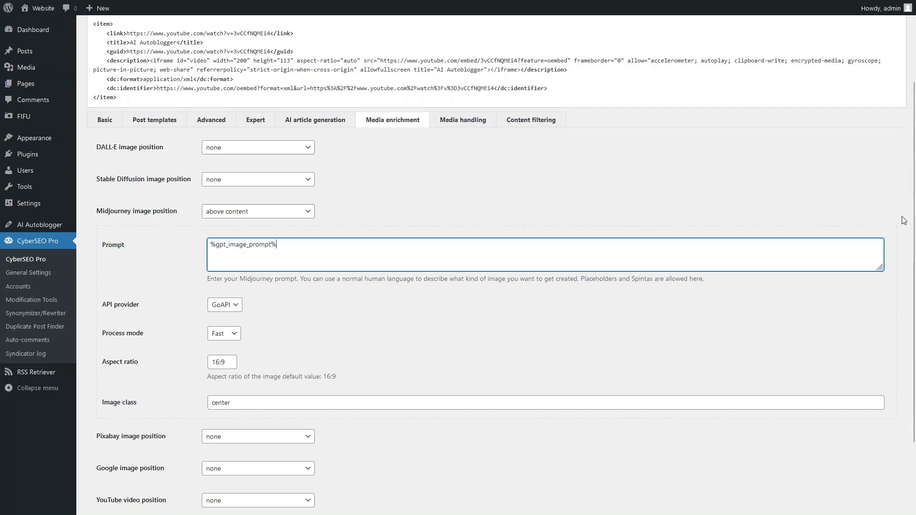
scroll(915, 219, down, 2)
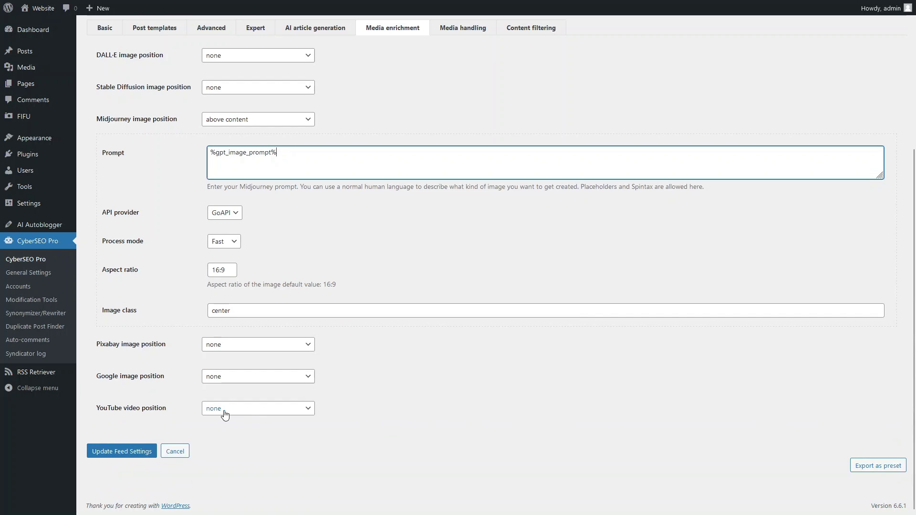
click(146, 452)
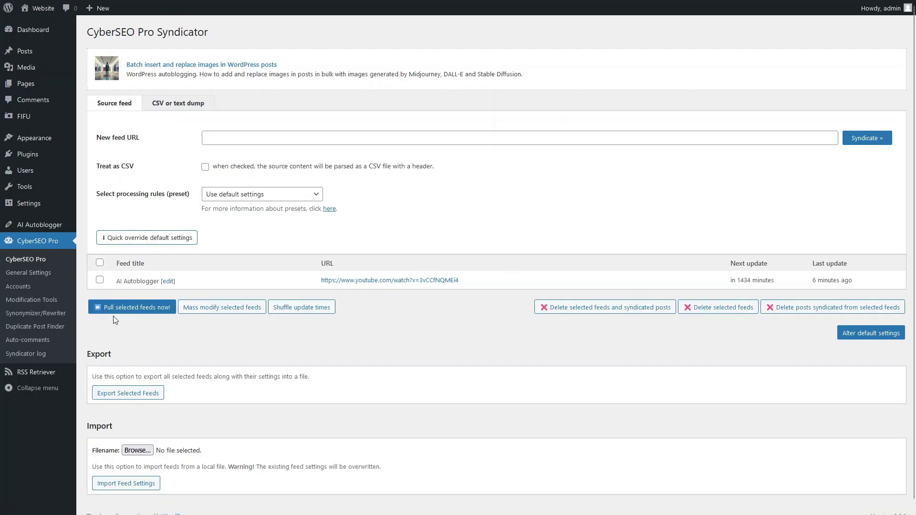
Step: Delete the posts already syndicated from the AI Autoblogger feed
click(100, 281)
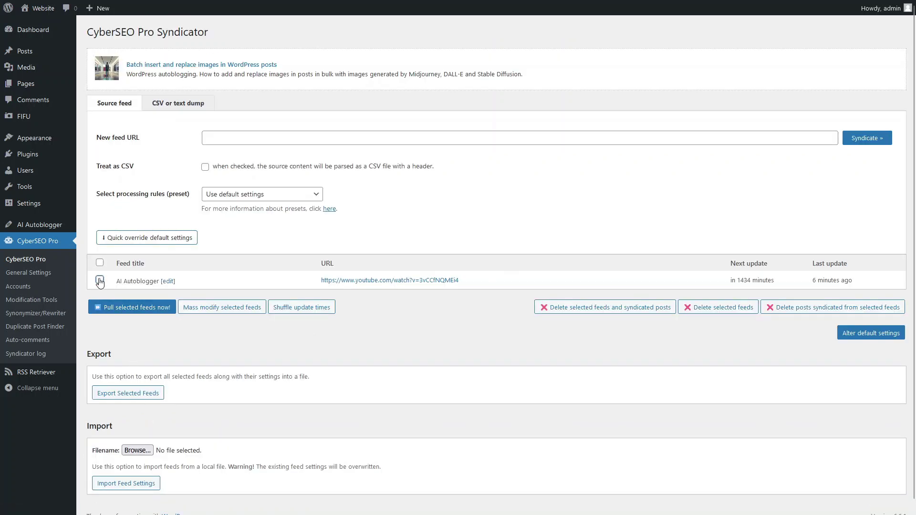
click(779, 307)
click(511, 279)
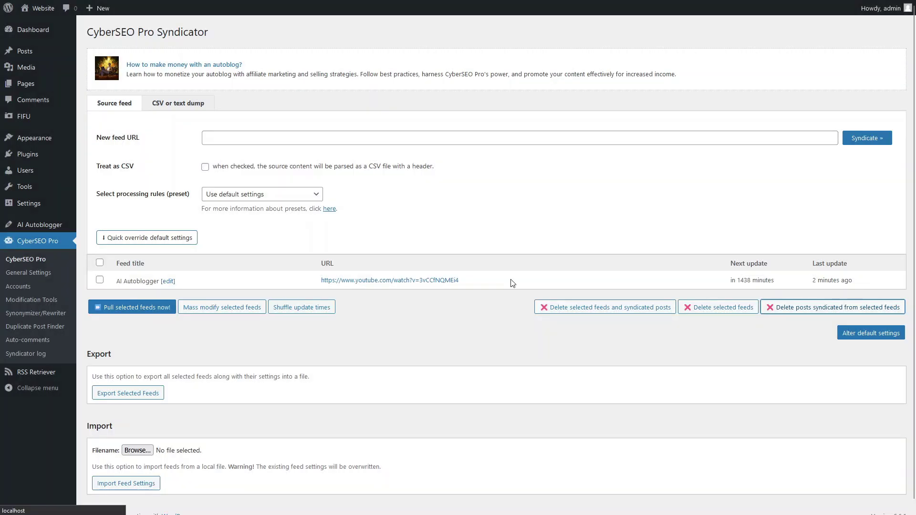
Step: Pull the AI Autoblogger feed now so one new post is created
click(101, 280)
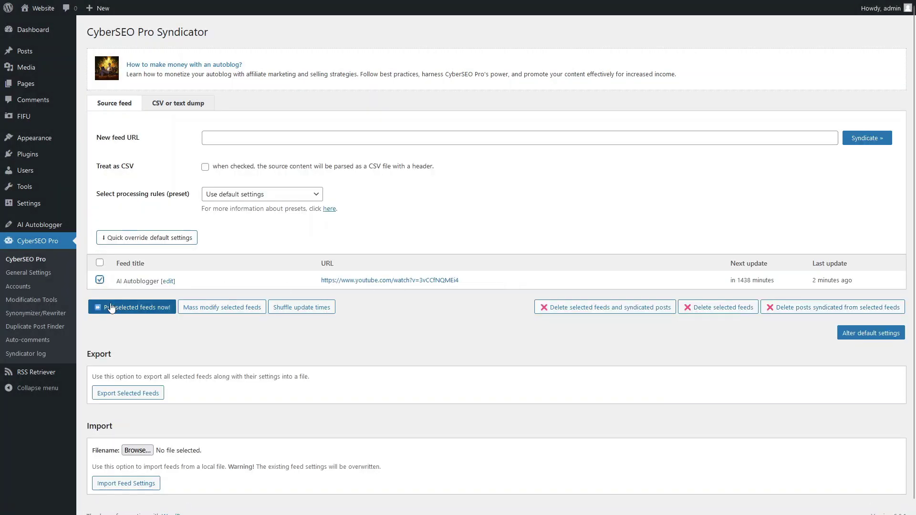
click(111, 308)
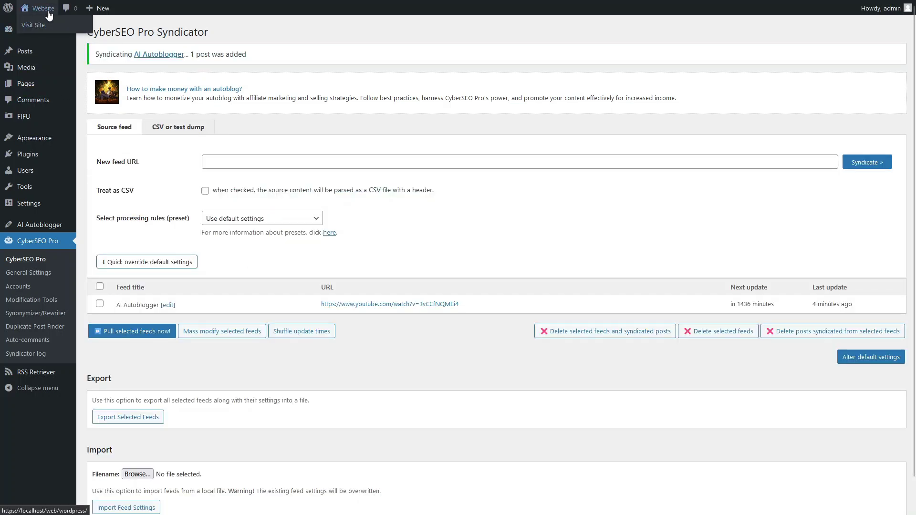
Step: Visit the live site and open the 'Revolutionizing Content Creation with AI Autoblogger' post
click(47, 15)
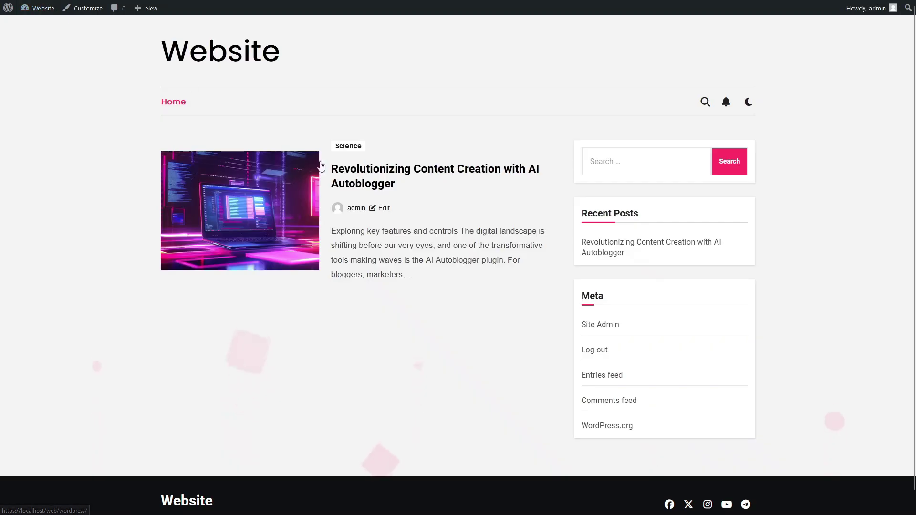
click(375, 179)
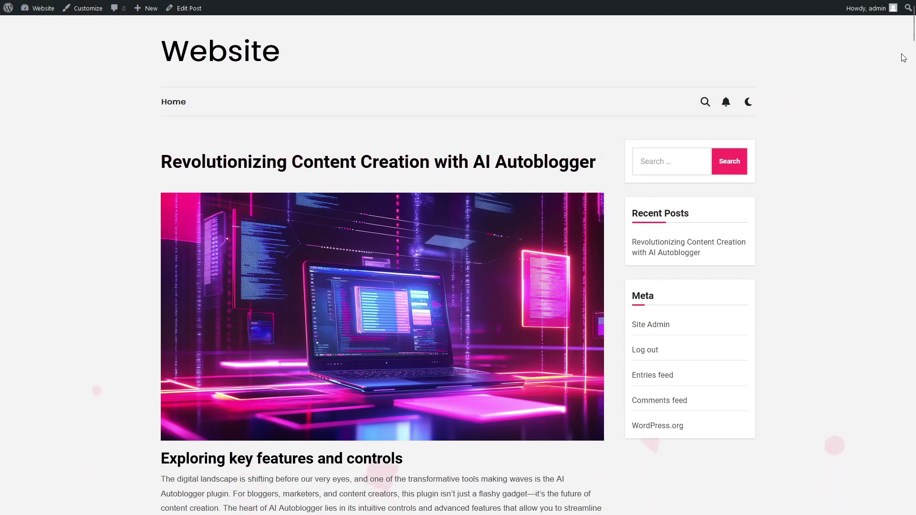
drag(914, 27, 913, 39)
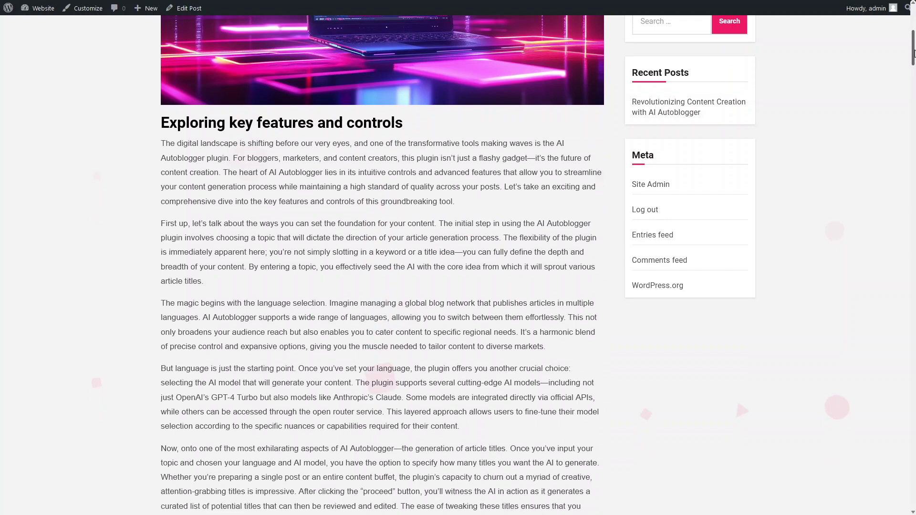
drag(914, 53, 914, 86)
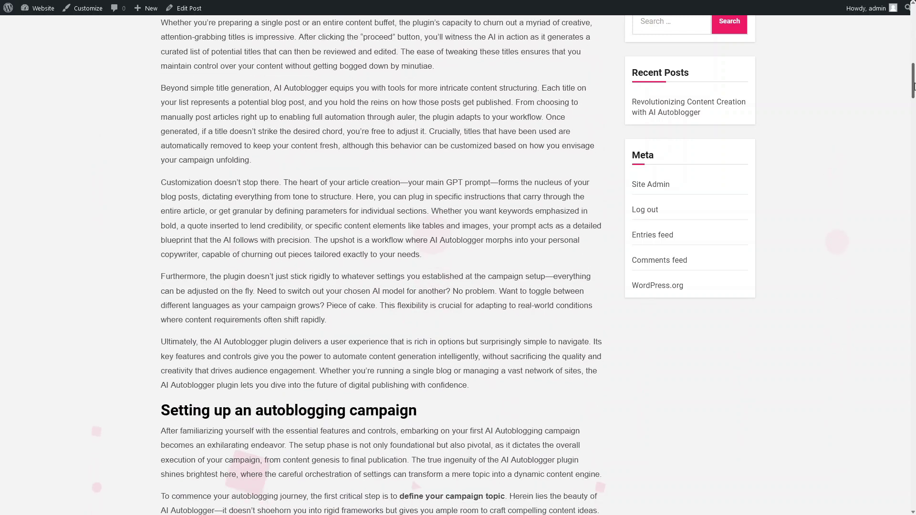
drag(913, 86, 913, 108)
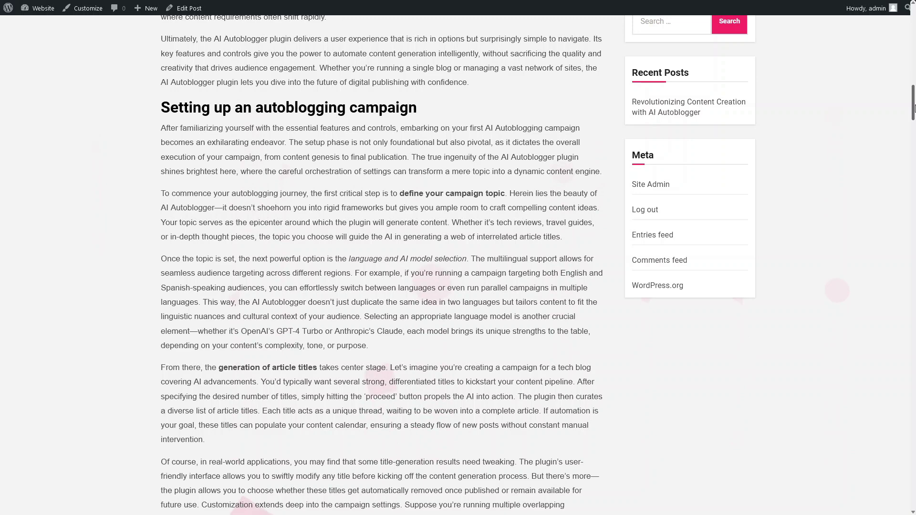
drag(914, 108, 914, 123)
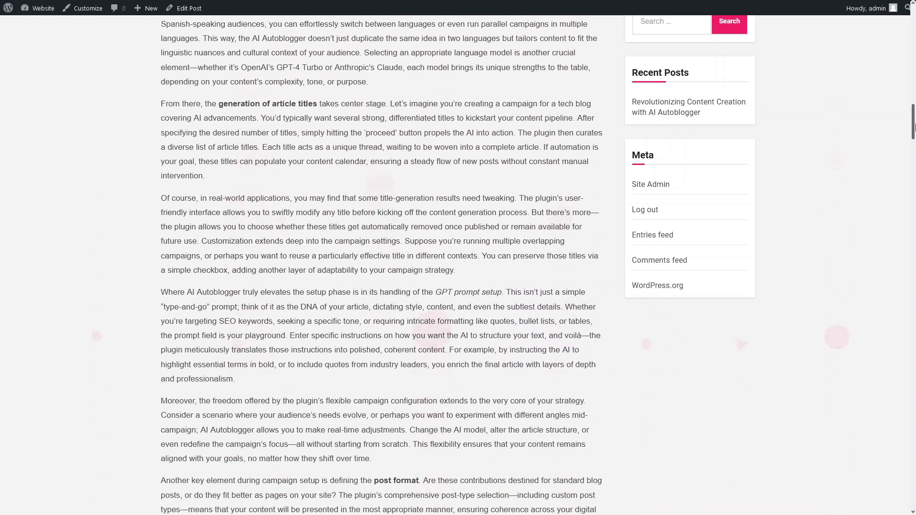
drag(914, 127, 914, 172)
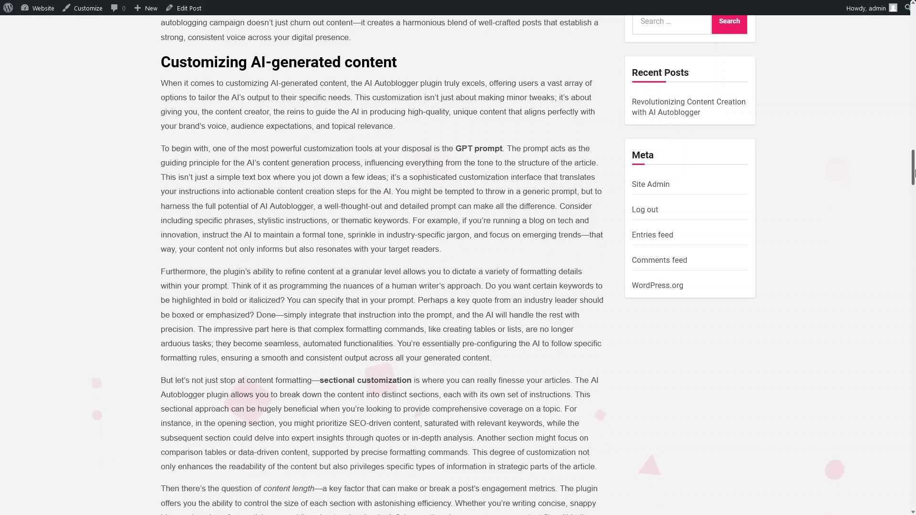